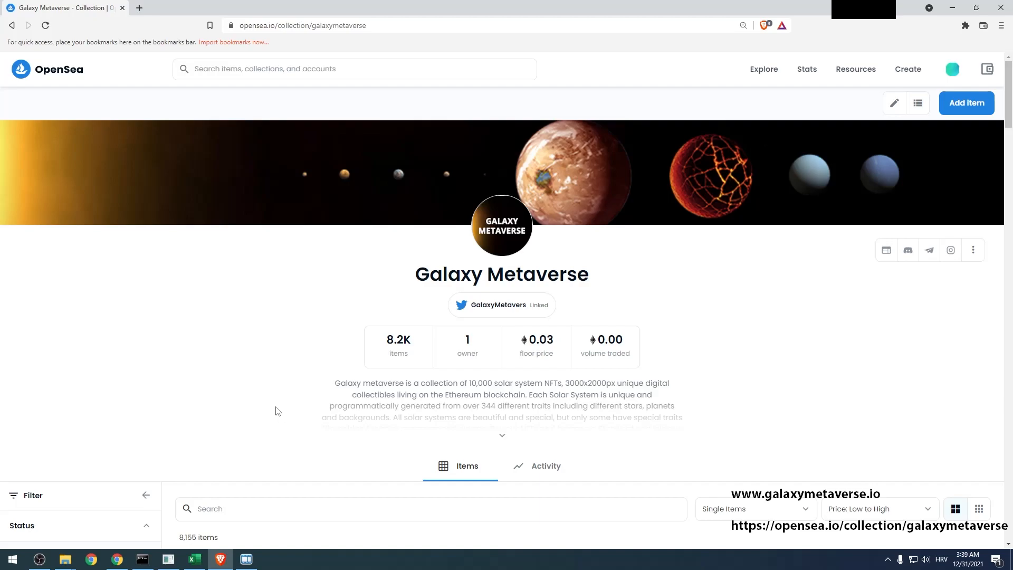
# Open the Mouse and Keyboard Recorder set to repeat 1000 times and show its robot-soft.com page in Chrome
pyautogui.click(248, 562)
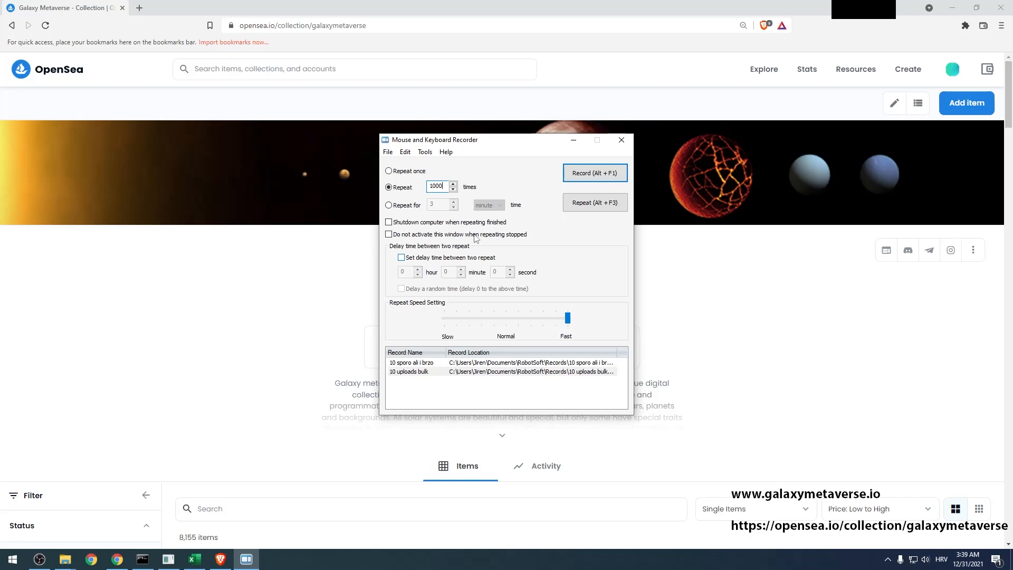
pyautogui.click(117, 560)
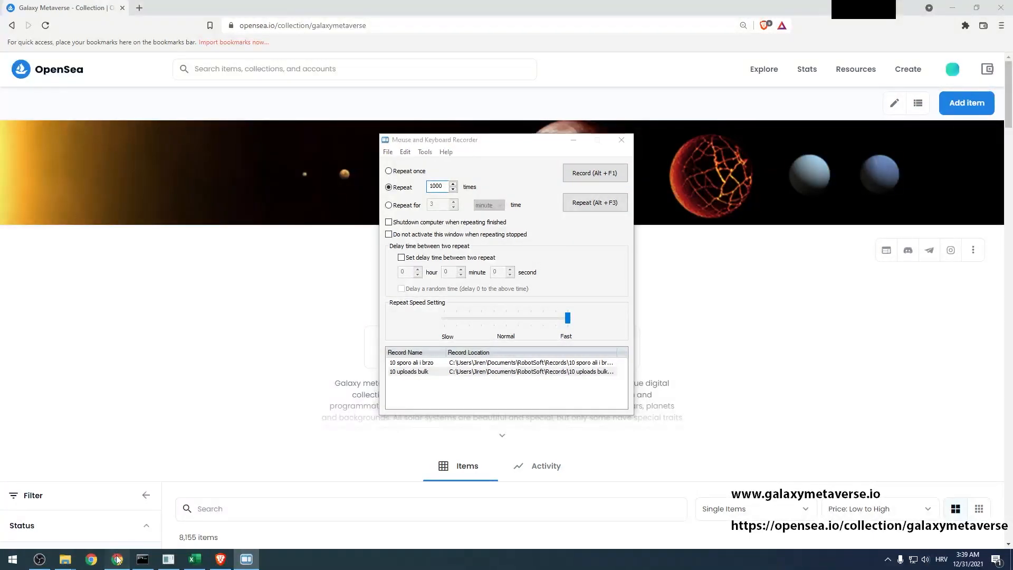
pyautogui.click(211, 9)
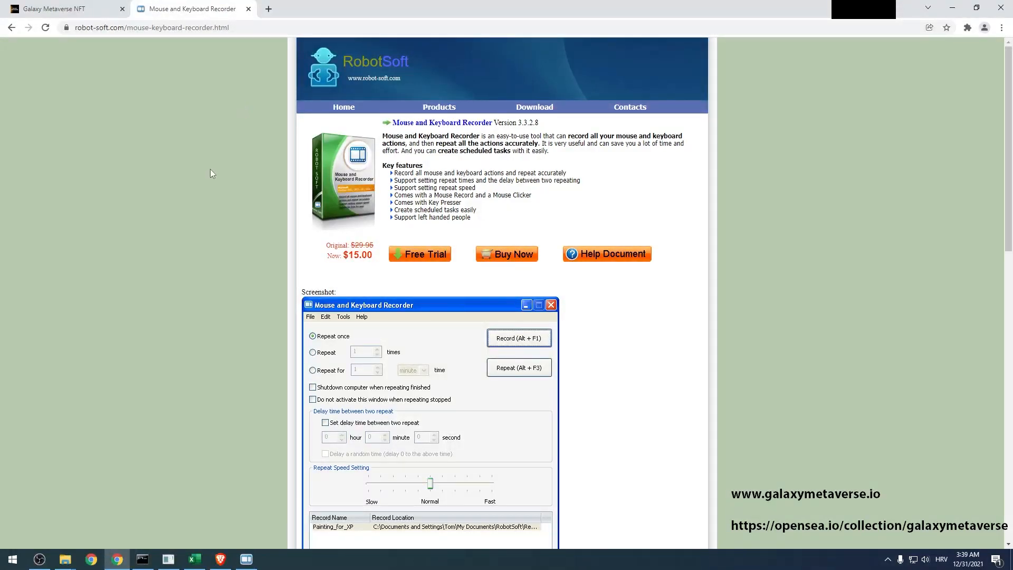
# Bring the OpenSea Galaxy Metaverse collection page (8,155 items) back to the front in Brave
pyautogui.click(222, 560)
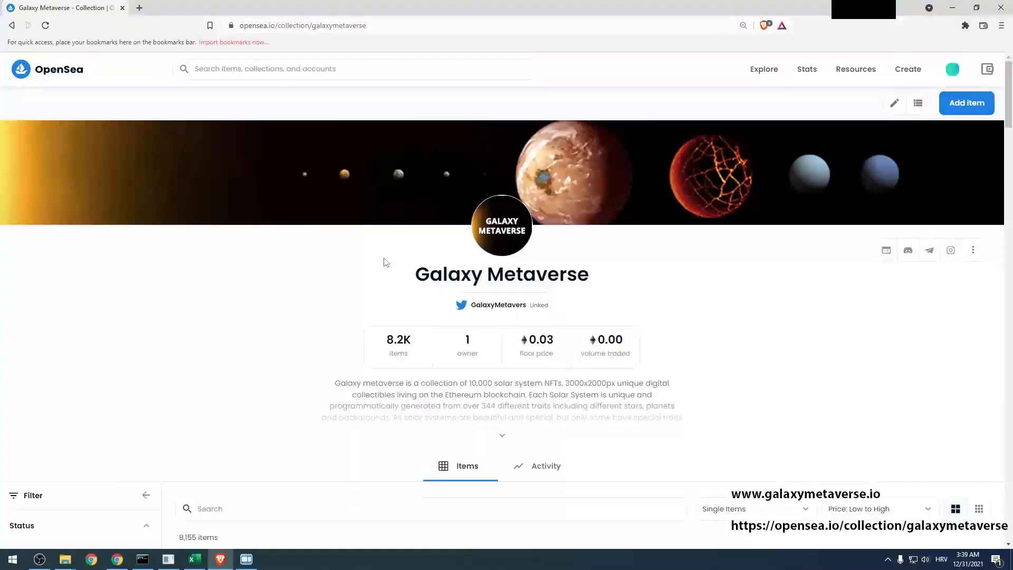
pyautogui.click(195, 560)
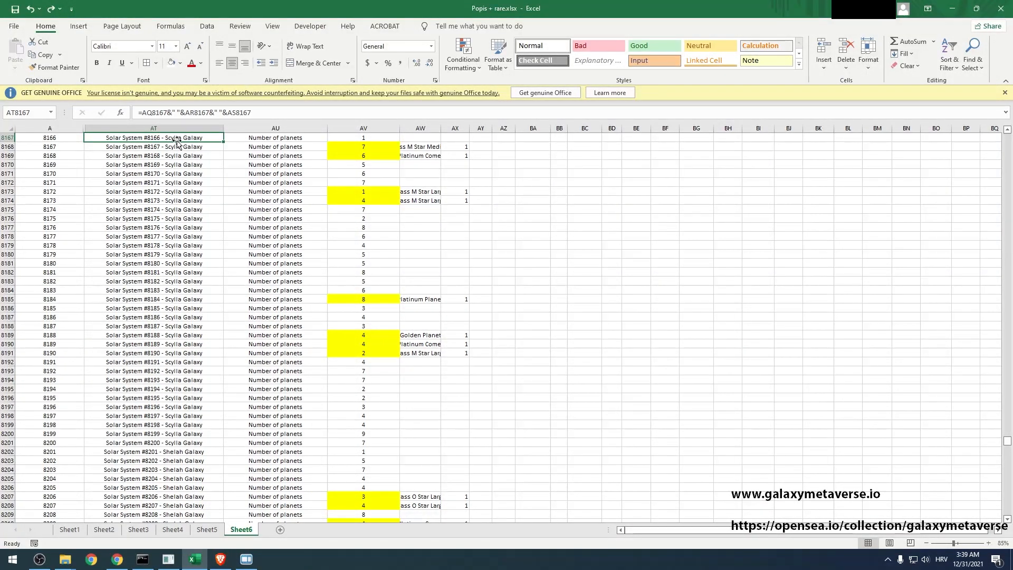
pyautogui.moveTo(288, 139); pyautogui.dragTo(498, 139)
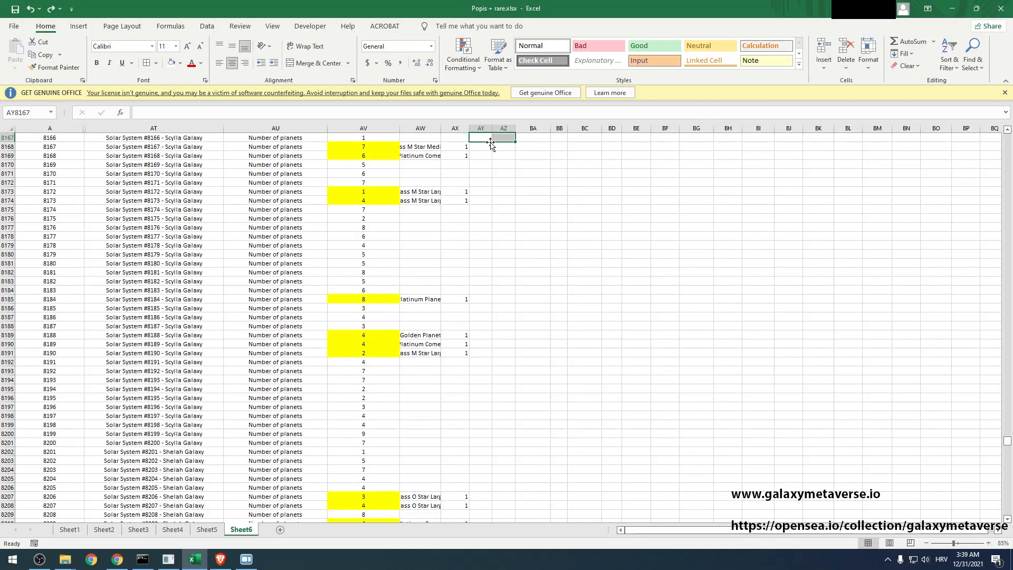
pyautogui.moveTo(532, 137); pyautogui.dragTo(607, 137)
pyautogui.moveTo(480, 137); pyautogui.dragTo(608, 136)
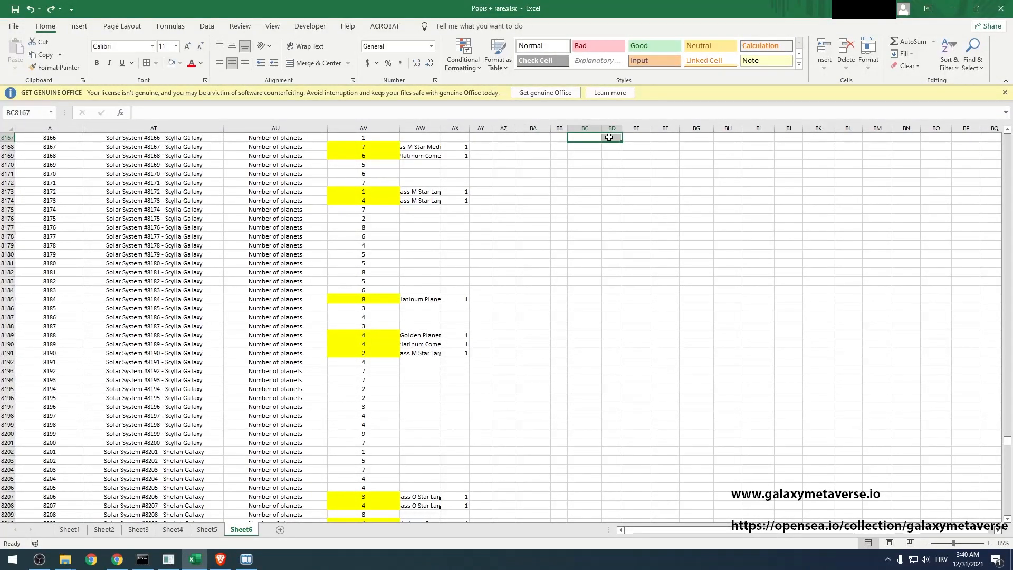
pyautogui.click(194, 137)
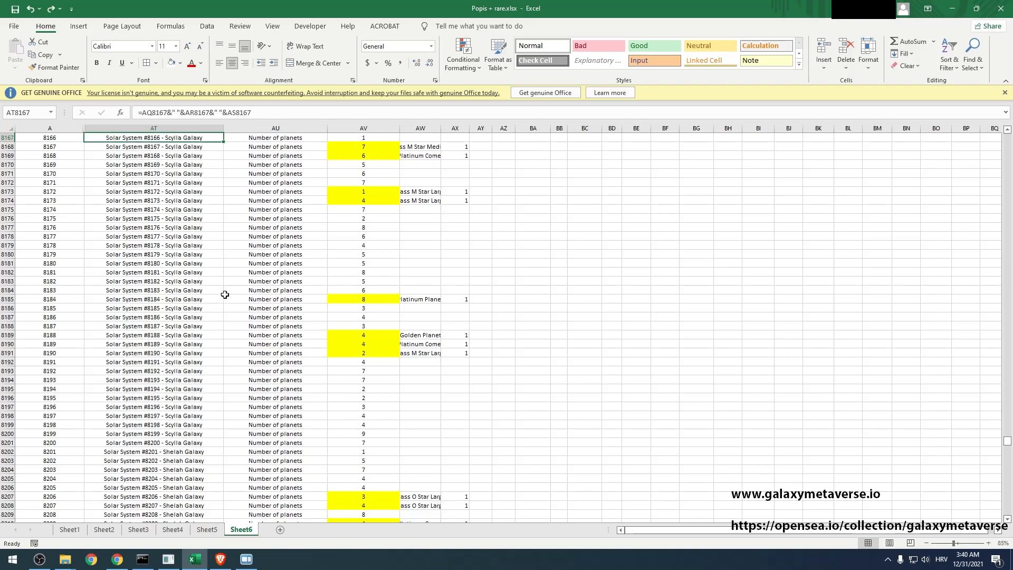
pyautogui.click(221, 559)
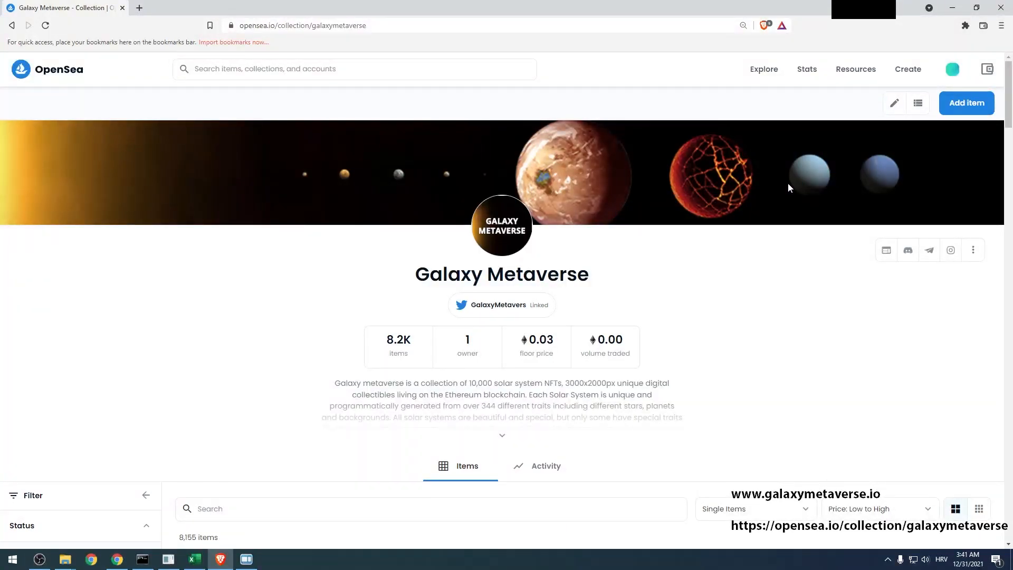
# Start macro recording with Shift+F2 and open six Create New Item pages in background tabs
pyautogui.hotkey('shift', 'F2')
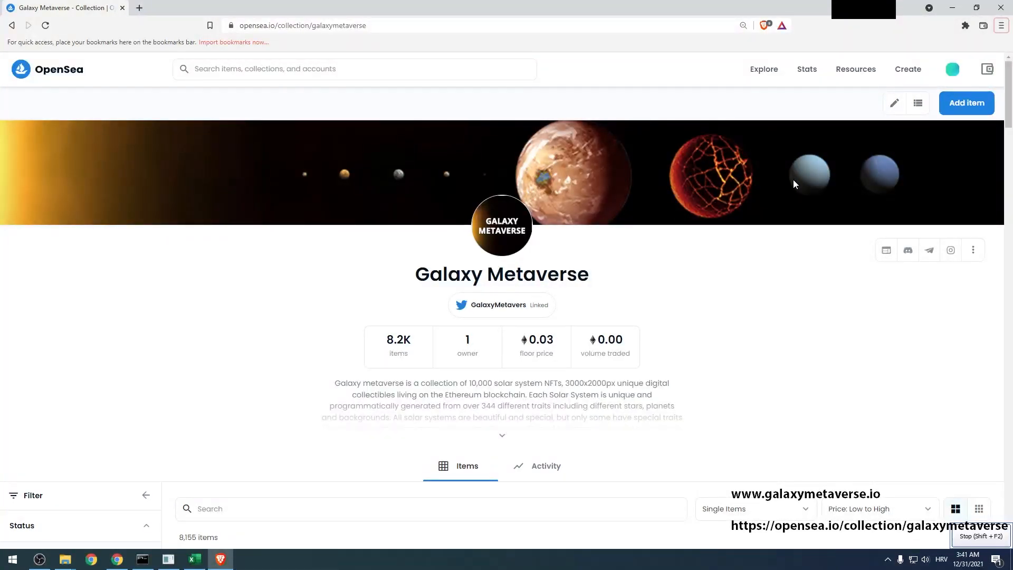
pyautogui.middleClick(959, 109)
pyautogui.middleClick(960, 110)
pyautogui.middleClick(959, 109)
pyautogui.middleClick(959, 109)
pyautogui.middleClick(959, 110)
pyautogui.middleClick(960, 109)
pyautogui.middleClick(960, 109)
pyautogui.middleClick(959, 110)
pyautogui.middleClick(959, 109)
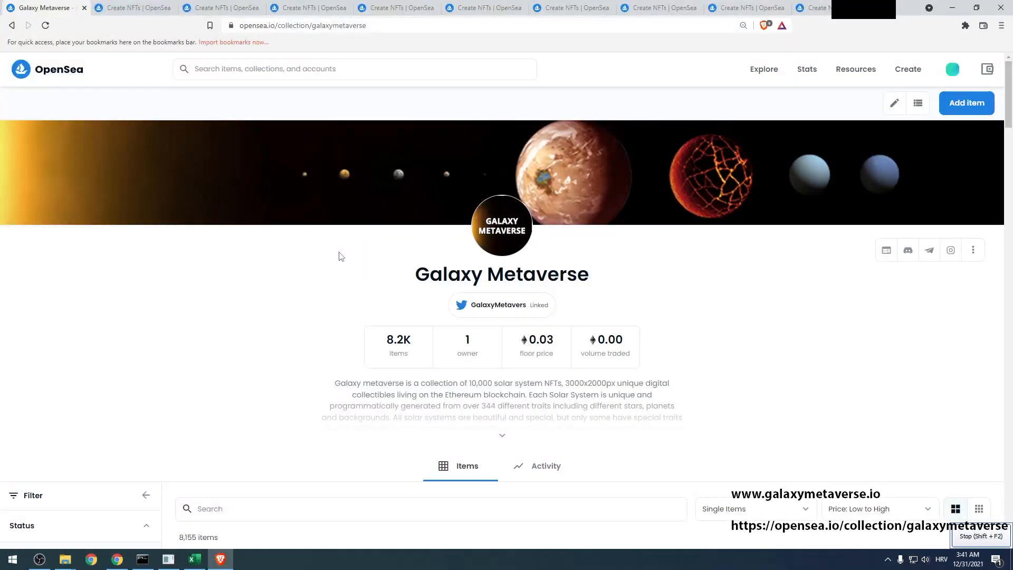
# On the first Create NFTs tab, move used images image8159 and image8160 into the uplodano folder
pyautogui.hotkey('ctrl', 'Tab')
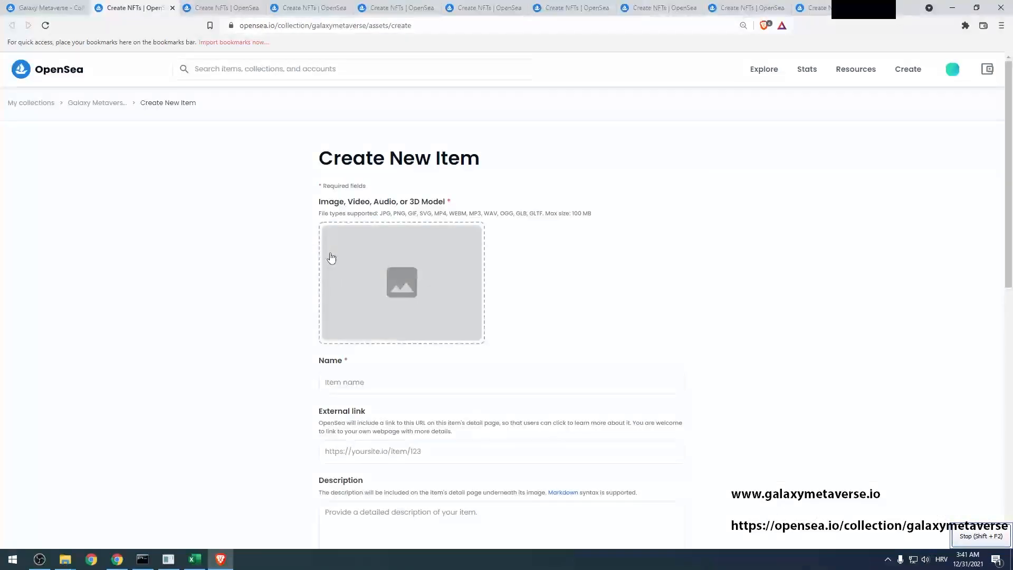
pyautogui.click(330, 252)
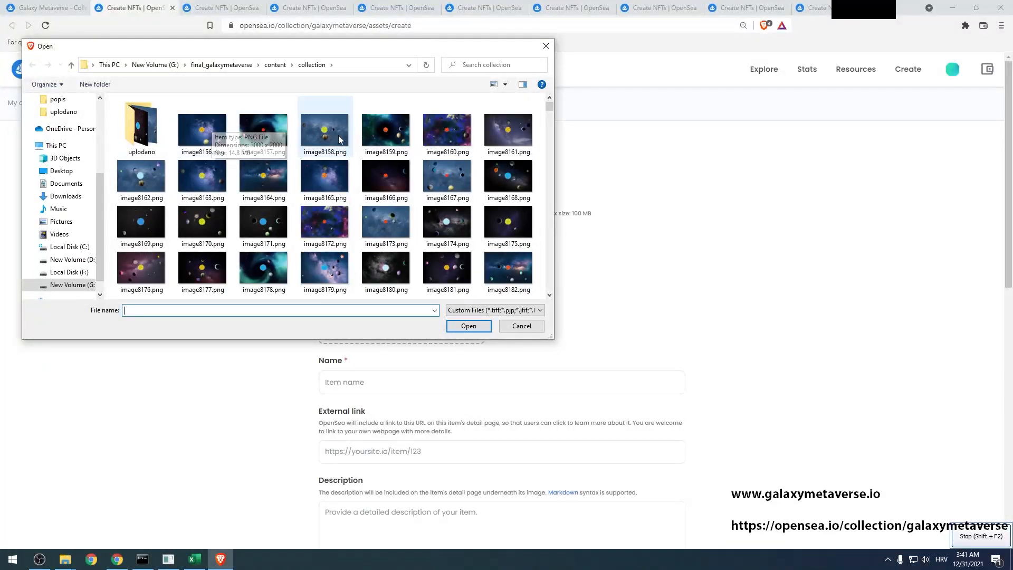
pyautogui.click(202, 128)
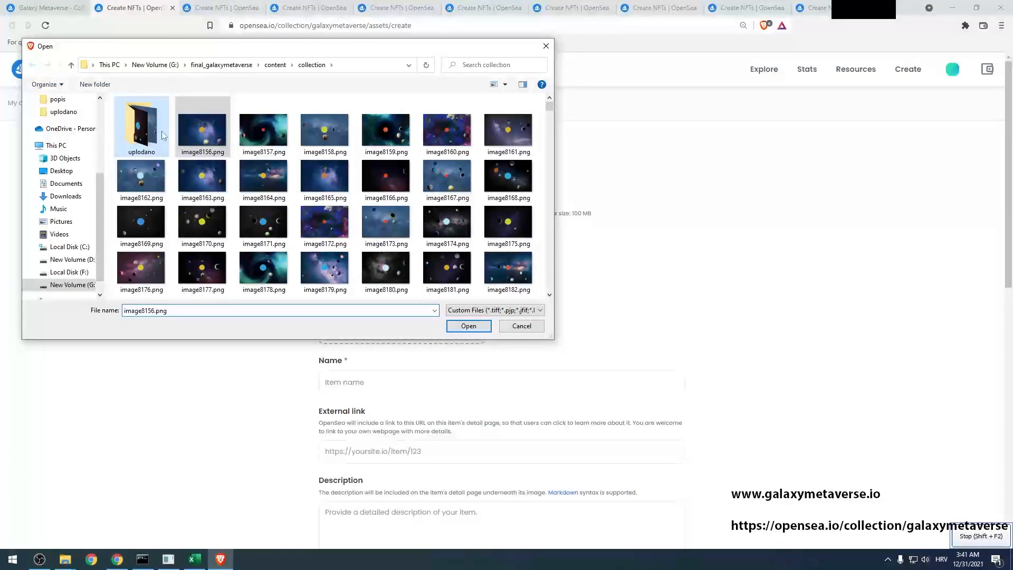
pyautogui.click(202, 132)
pyautogui.click(204, 134)
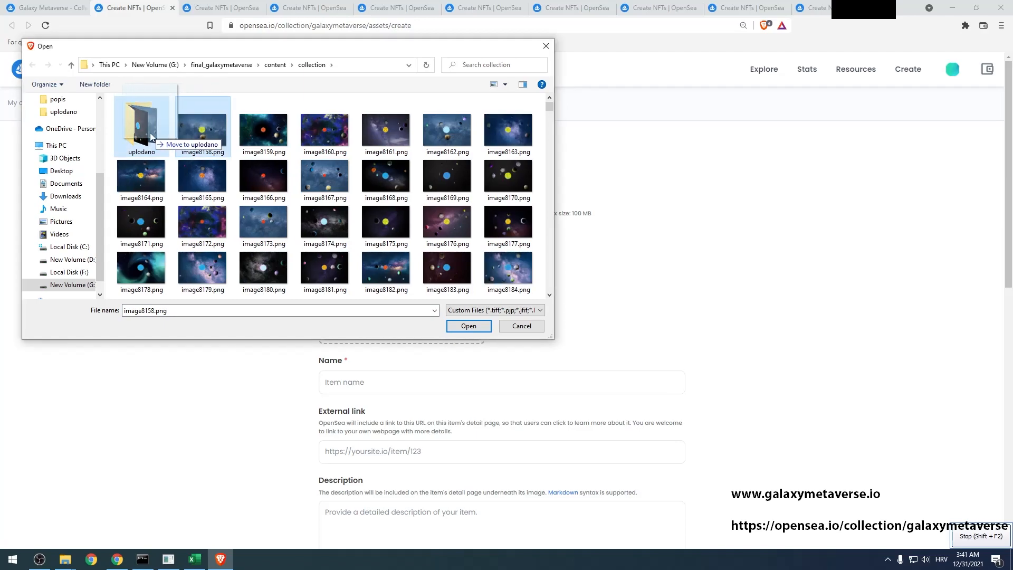
pyautogui.moveTo(205, 131); pyautogui.dragTo(150, 134)
# Move image8165 into uplodano too and upload image8166.png as the item image
pyautogui.click(196, 128)
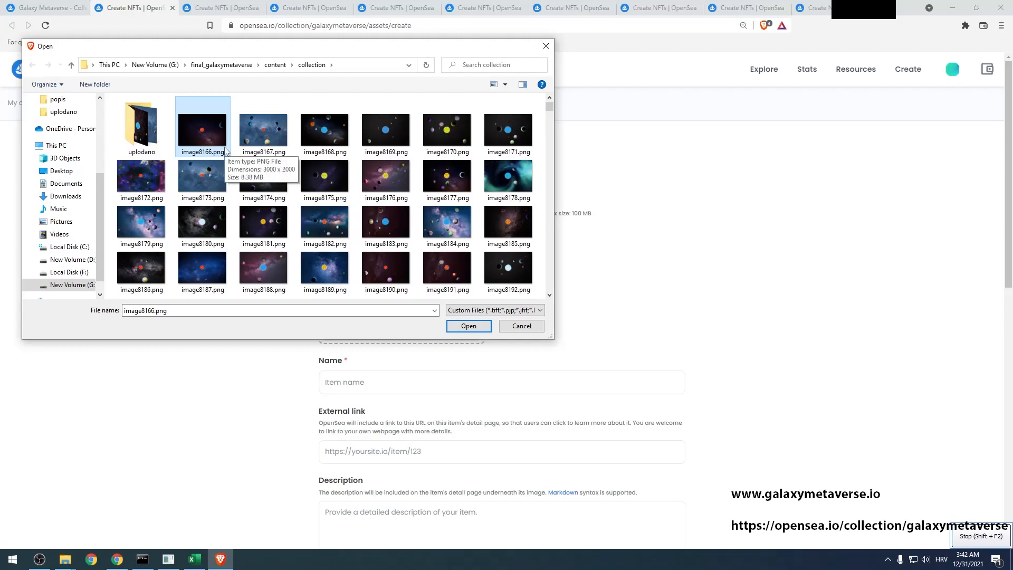
pyautogui.doubleClick(225, 149)
pyautogui.click(357, 385)
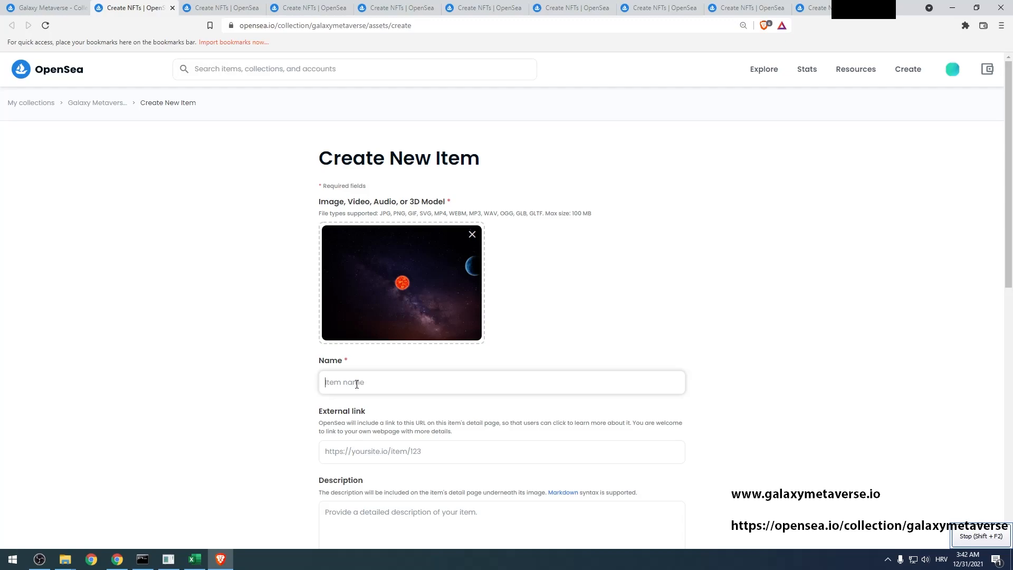
# Paste 'Solar System #8166 - Scylla Galaxy' from cell AT8167 into Name and open the properties form
pyautogui.hotkey('alt', 'Tab')
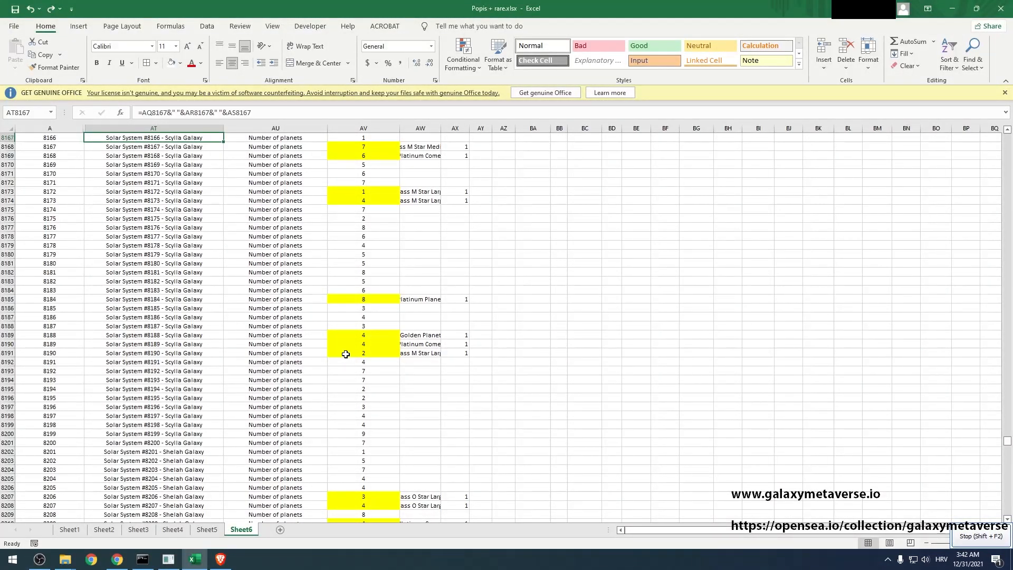
pyautogui.hotkey('ctrl', 'c')
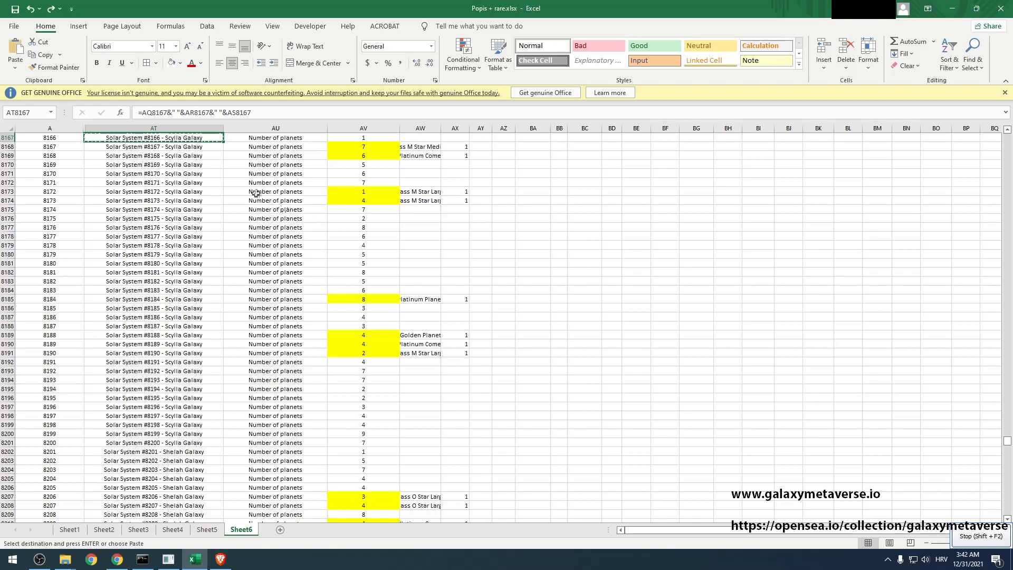
pyautogui.hotkey('alt', 'Tab')
pyautogui.hotkey('ctrl', 'v')
pyautogui.scroll(-6, 276, 296)
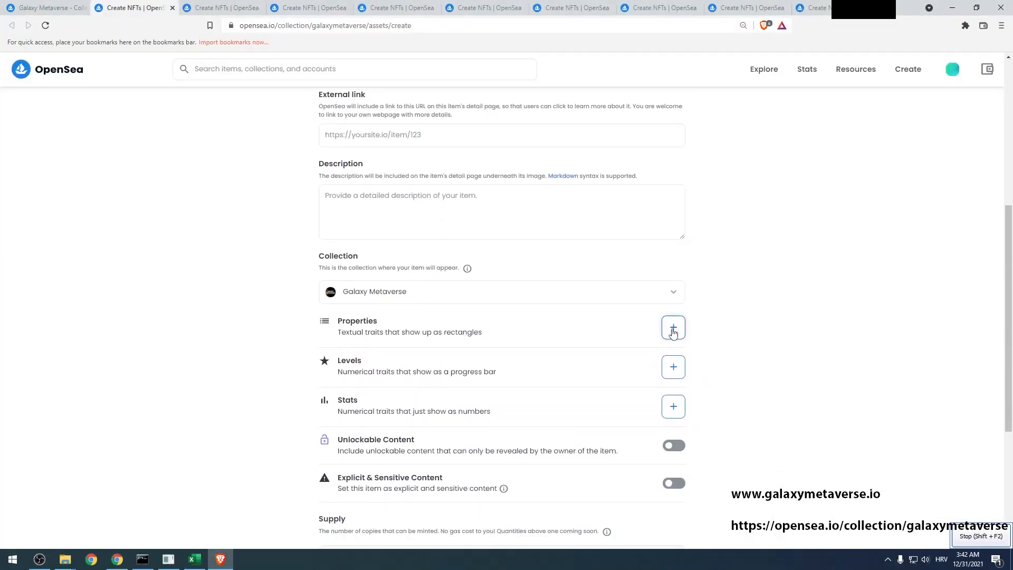
pyautogui.click(673, 329)
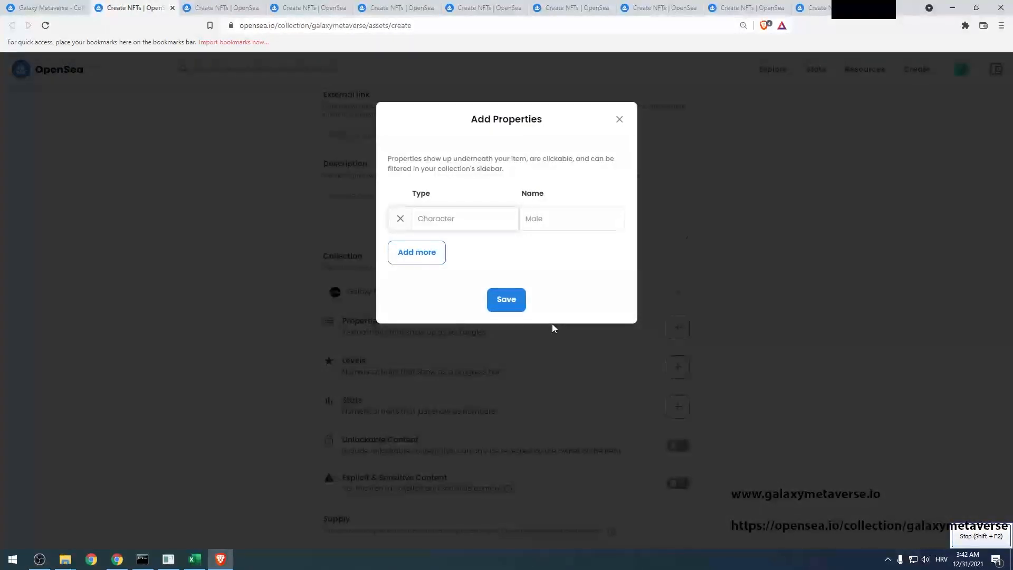
# Add the property Number of planets with value 1, copied from the spreadsheet
pyautogui.hotkey('alt', 'Tab')
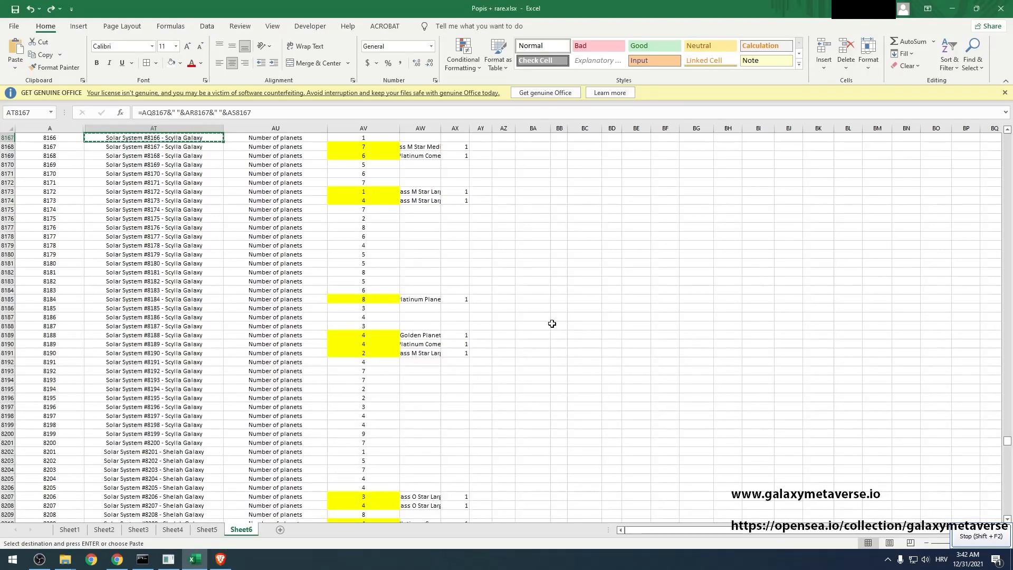
pyautogui.press('Right')
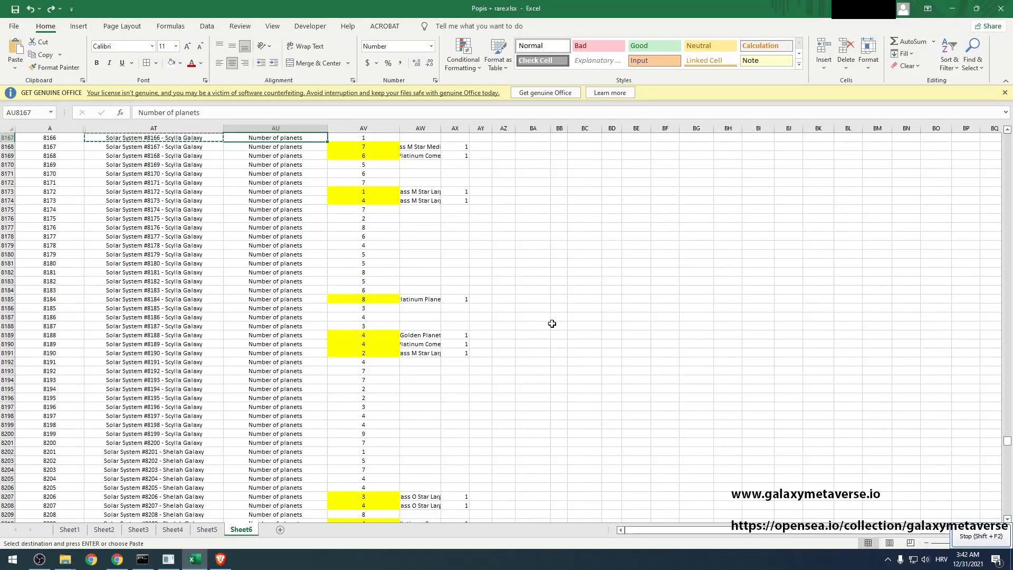
pyautogui.hotkey('ctrl', 'c')
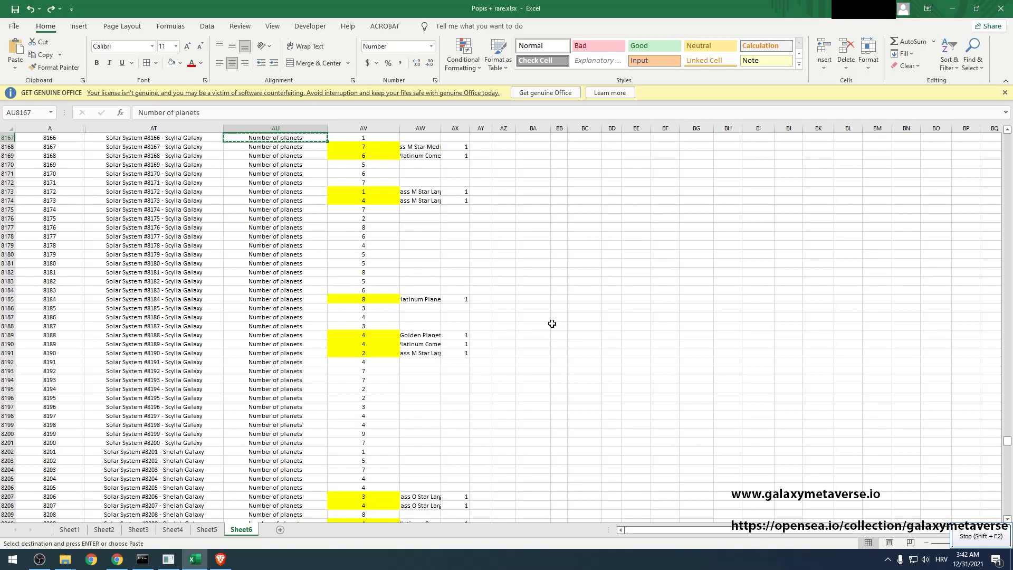
pyautogui.hotkey('alt', 'Tab')
pyautogui.hotkey('ctrl', 'v')
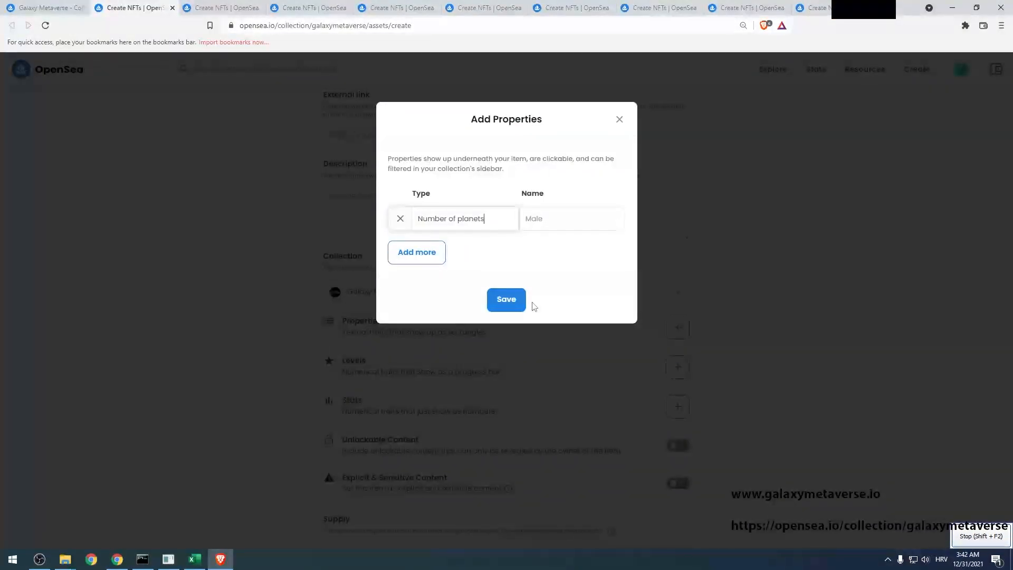
pyautogui.press('Tab')
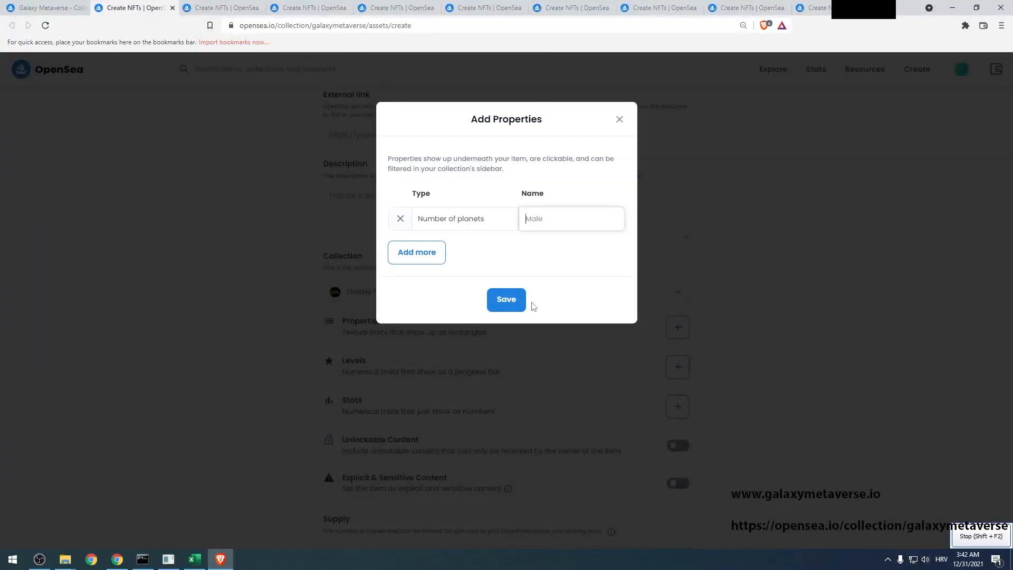
pyautogui.hotkey('alt', 'Tab')
pyautogui.press('Right')
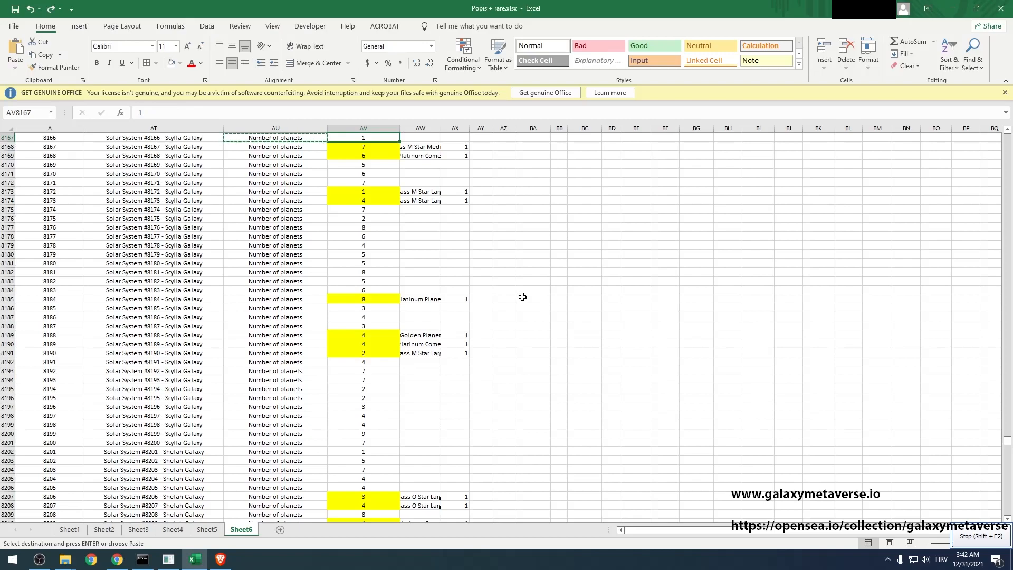
pyautogui.hotkey('ctrl', 'c')
pyautogui.hotkey('alt', 'Tab')
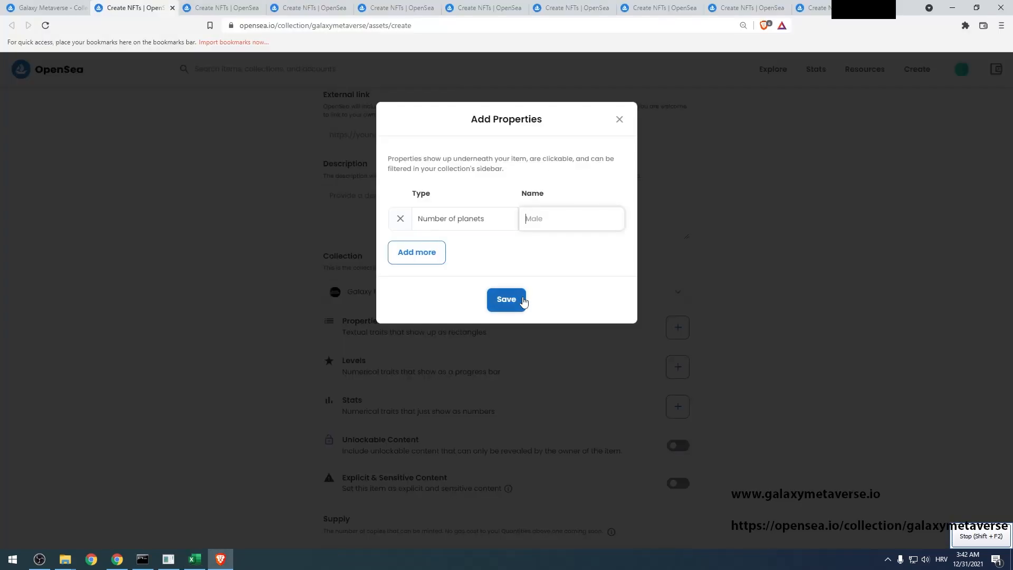
pyautogui.hotkey('ctrl', 'v')
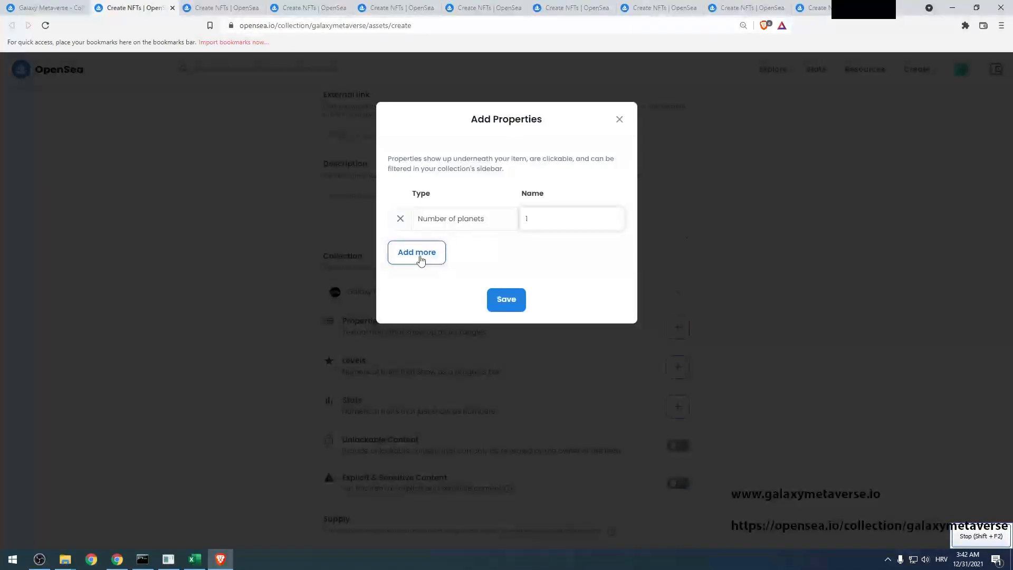
# Add second and third property rows while stepping through the next spreadsheet cells
pyautogui.click(420, 259)
pyautogui.click(435, 252)
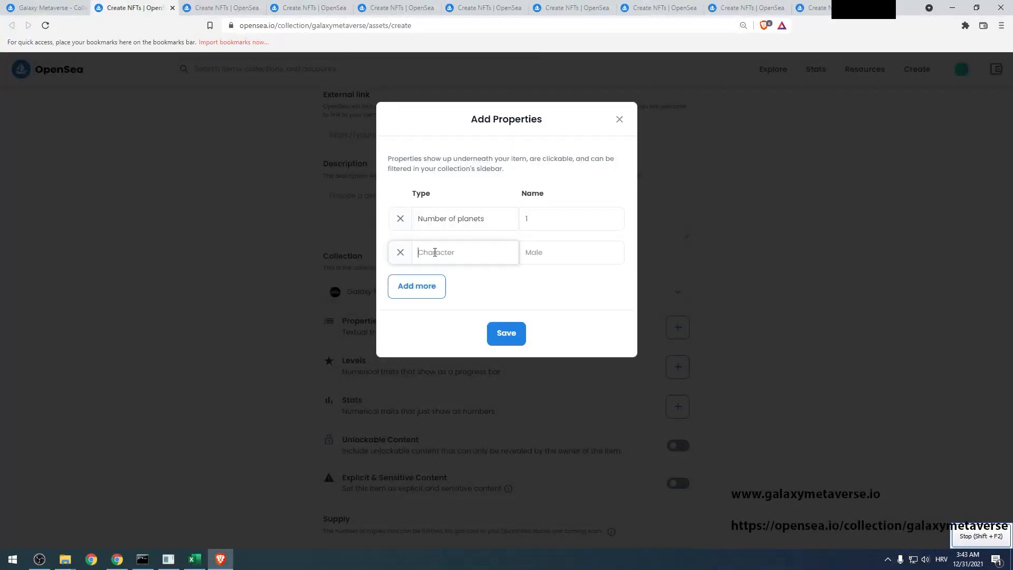
pyautogui.hotkey('alt', 'Tab')
pyautogui.press('Right')
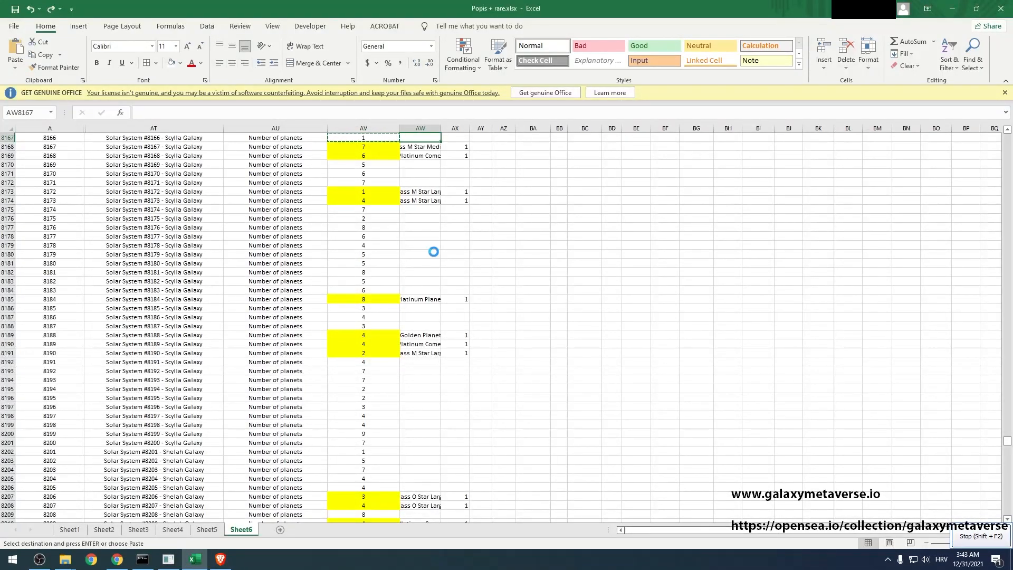
pyautogui.hotkey('alt', 'Tab')
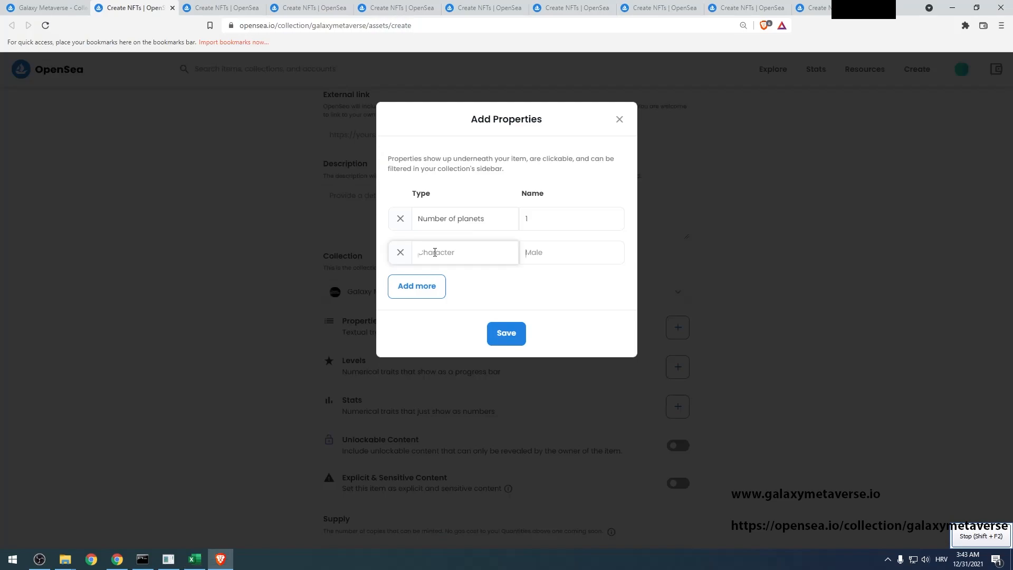
pyautogui.hotkey('alt', 'Tab')
pyautogui.hotkey('alt', 'Tab')
pyautogui.press('Tab')
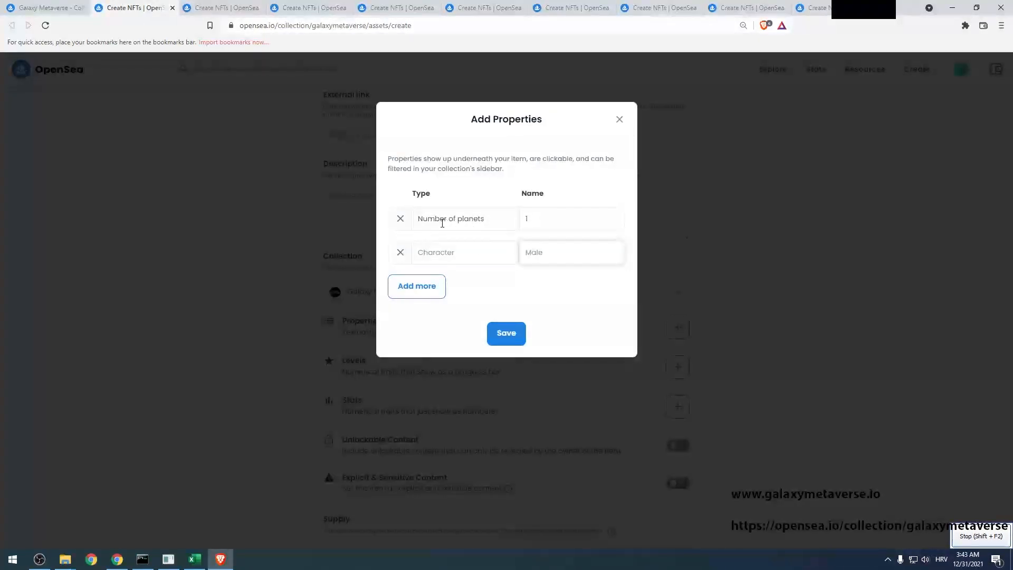
pyautogui.click(425, 293)
pyautogui.click(425, 289)
pyautogui.hotkey('alt', 'Tab')
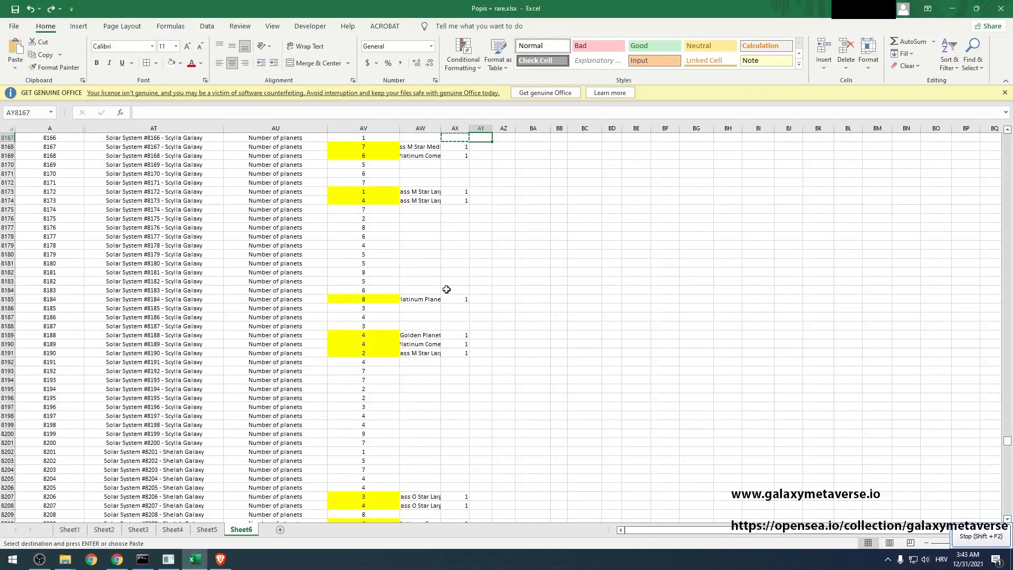
pyautogui.hotkey('alt', 'Tab')
pyautogui.press('Tab')
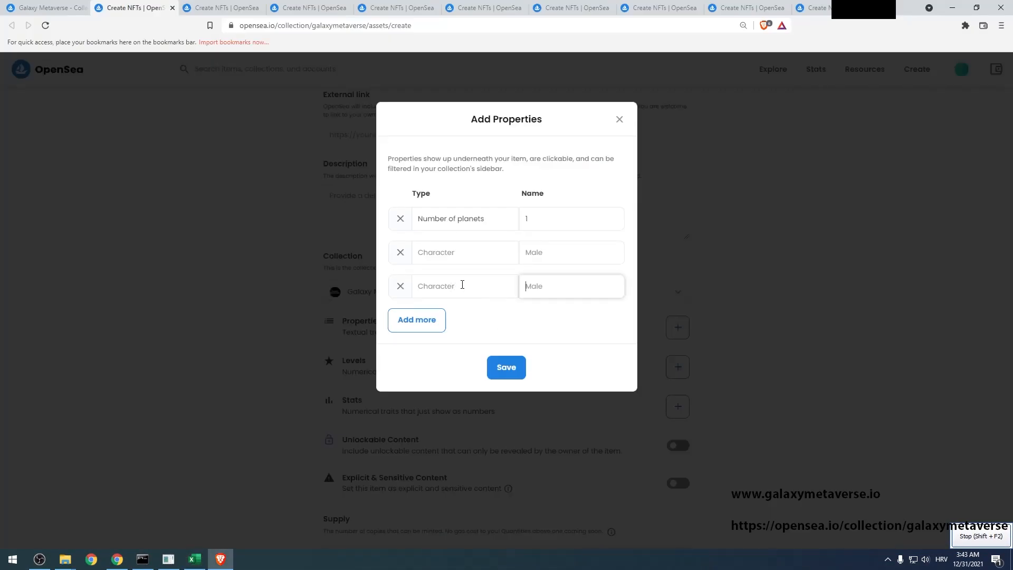
pyautogui.hotkey('alt', 'Tab')
pyautogui.hotkey('alt', 'Tab')
# Save the properties, create the item, and move to the next blank Create New Item tab
pyautogui.click(505, 364)
pyautogui.scroll(-5, 475, 372)
pyautogui.click(340, 511)
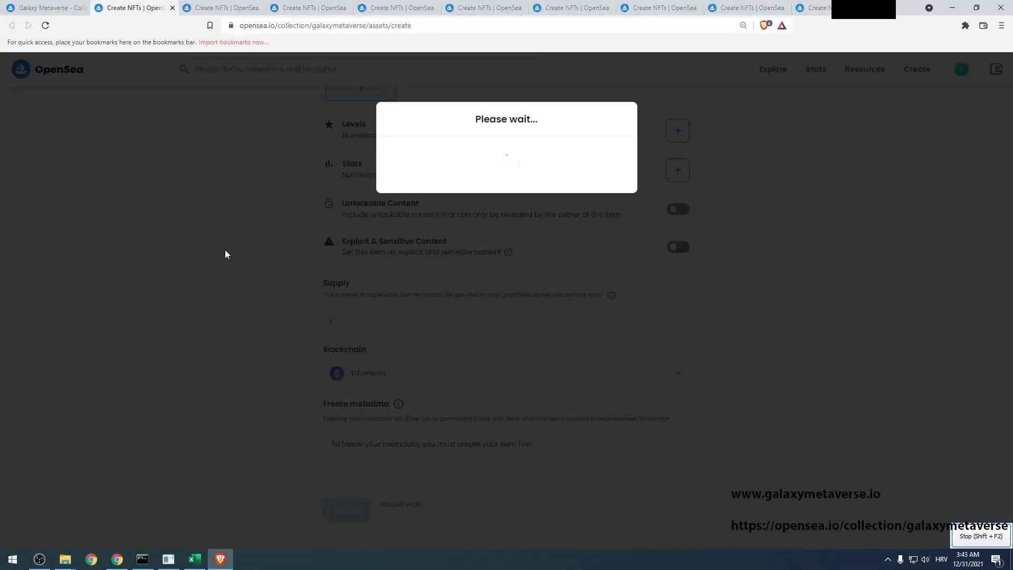
pyautogui.hotkey('ctrl', 'Tab')
# Upload image8167.png as the new item's image
pyautogui.click(328, 249)
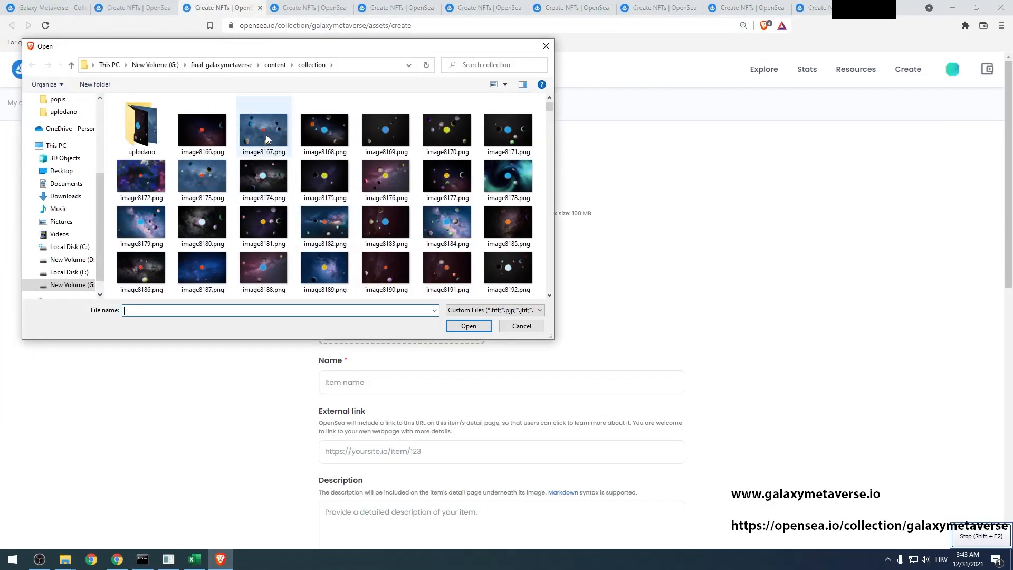
pyautogui.click(265, 135)
pyautogui.doubleClick(265, 135)
pyautogui.click(340, 384)
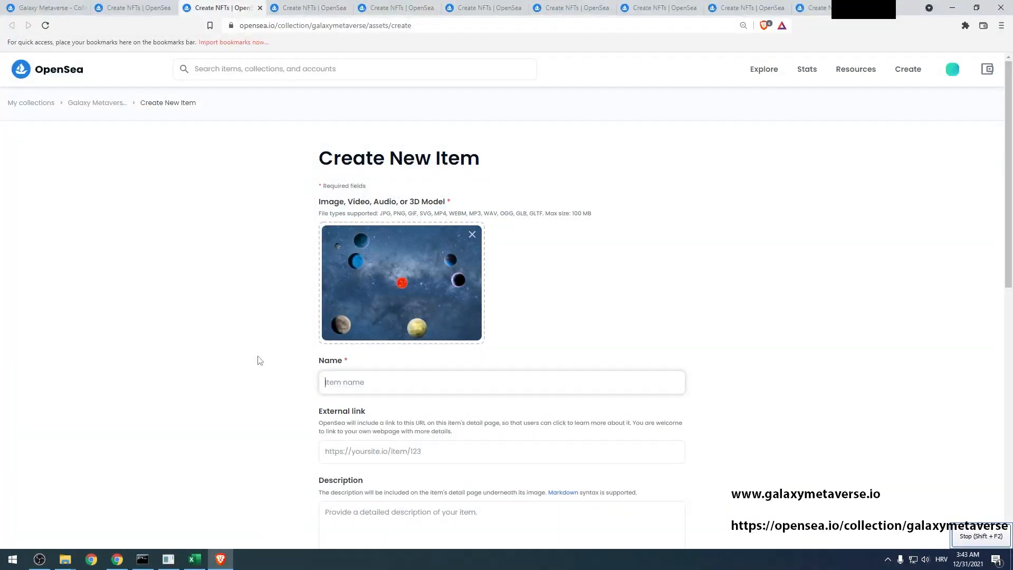
pyautogui.press('alt')
pyautogui.click(339, 380)
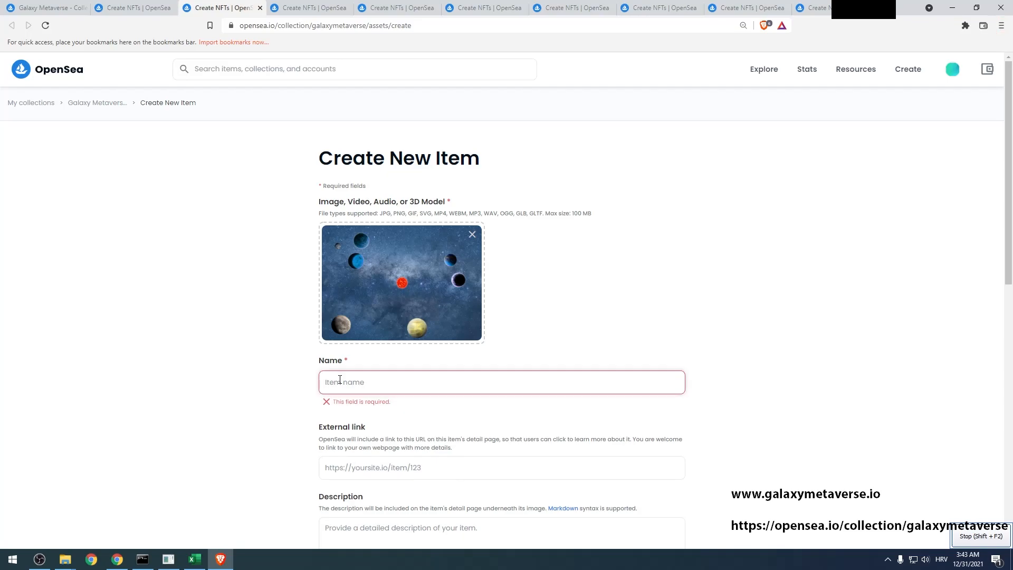
# Paste the name 'Solar System #8167 - Scylla Galaxy' from cell AT8168
pyautogui.hotkey('alt', 'Tab')
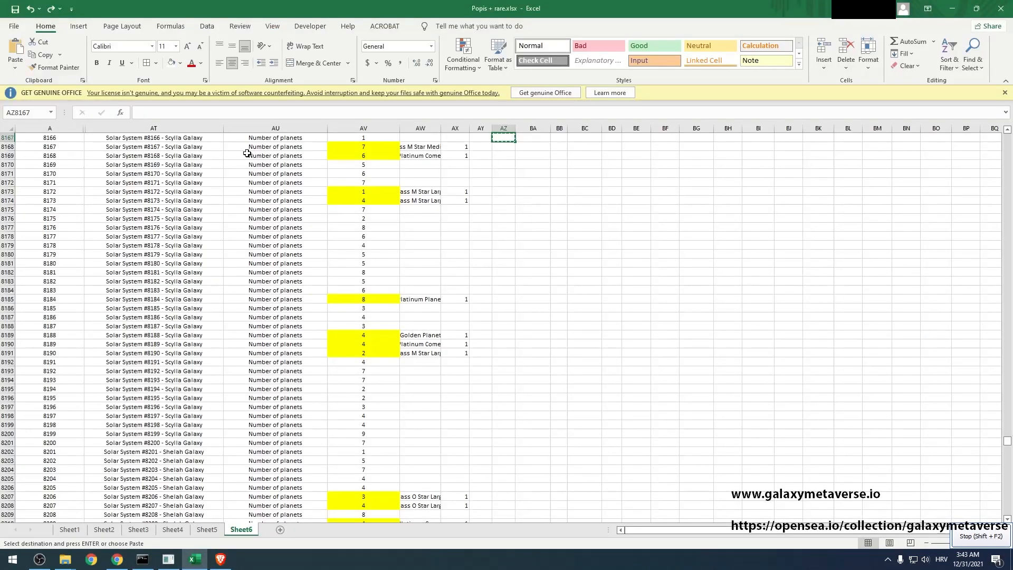
pyautogui.click(182, 148)
pyautogui.hotkey('ctrl', 'c')
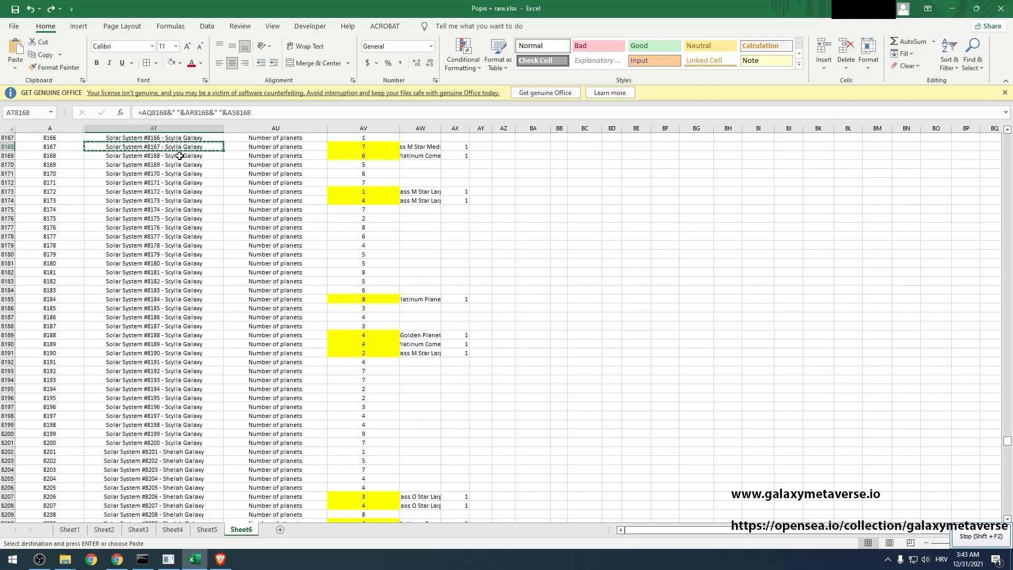
pyautogui.hotkey('alt', 'Tab')
pyautogui.hotkey('ctrl', 'v')
# Add the property Number of planets with value 7
pyautogui.scroll(-4, 677, 445)
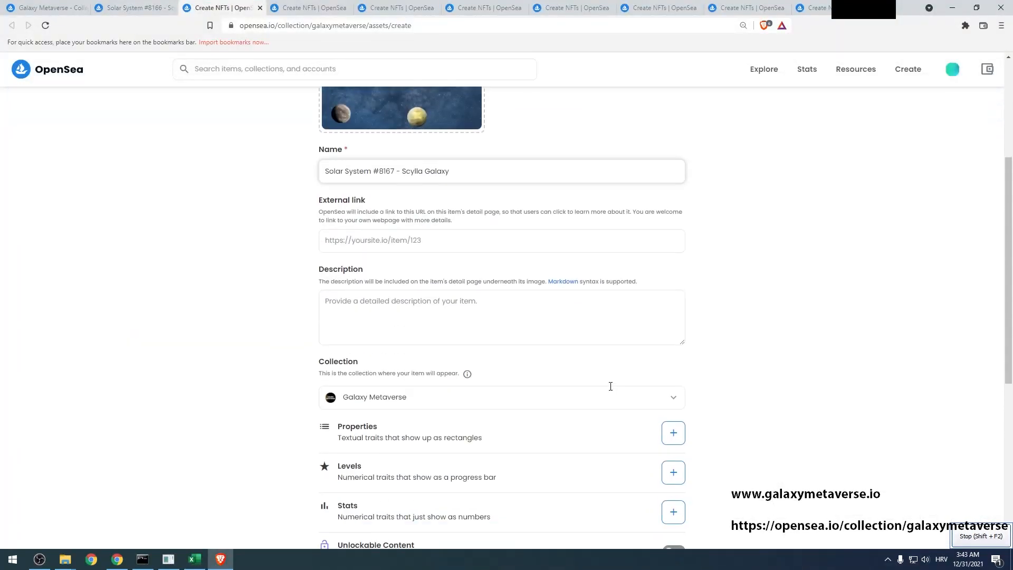
pyautogui.click(674, 433)
pyautogui.hotkey('alt', 'Tab')
pyautogui.hotkey('ctrl', 'c')
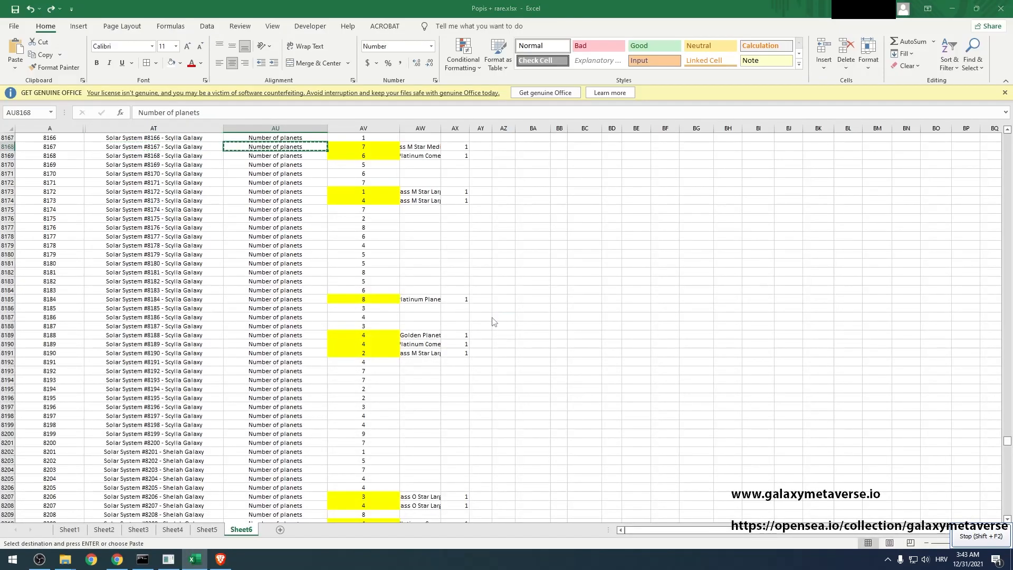
pyautogui.hotkey('alt', 'Tab')
pyautogui.hotkey('ctrl', 'v')
pyautogui.press('Tab')
pyautogui.hotkey('alt', 'Tab')
pyautogui.press('Right')
pyautogui.hotkey('ctrl', 'c')
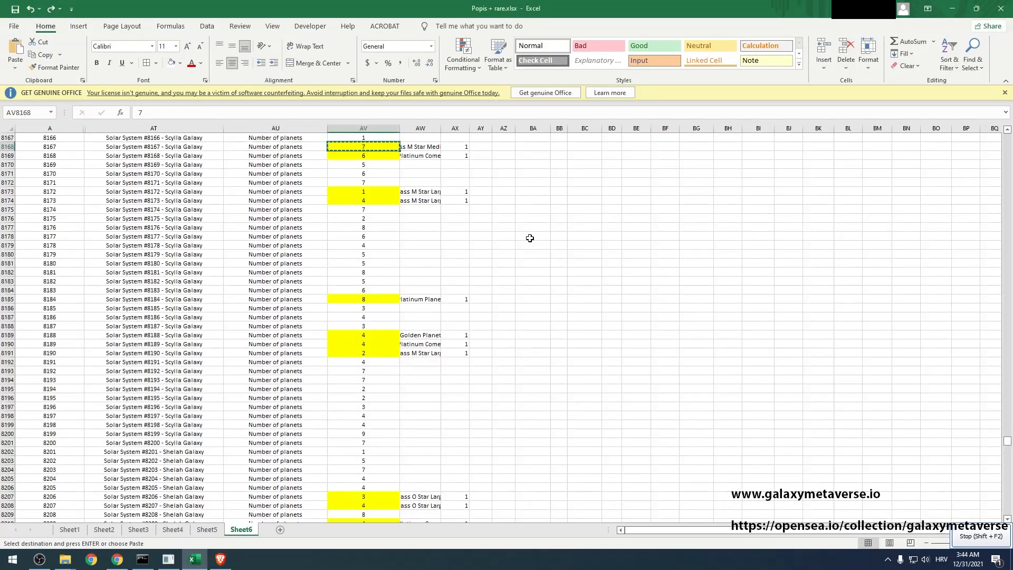
pyautogui.hotkey('alt', 'Tab')
pyautogui.hotkey('ctrl', 'v')
# Add a second property Class M Star Medium with value 1
pyautogui.click(417, 258)
pyautogui.hotkey('alt', 'Tab')
pyautogui.press('Right')
pyautogui.hotkey('ctrl', 'c')
pyautogui.hotkey('alt', 'Tab')
pyautogui.hotkey('ctrl', 'v')
pyautogui.press('Tab')
pyautogui.hotkey('alt', 'Tab')
pyautogui.press('Right')
pyautogui.hotkey('ctrl', 'c')
pyautogui.hotkey('alt', 'Tab')
pyautogui.hotkey('ctrl', 'v')
# Fill a third property row from the empty cells AY8168 and AZ8168
pyautogui.click(436, 285)
pyautogui.hotkey('alt', 'Tab')
pyautogui.press('Right')
pyautogui.hotkey('ctrl', 'c')
pyautogui.hotkey('alt', 'Tab')
pyautogui.hotkey('ctrl', 'v')
pyautogui.press('Tab')
pyautogui.hotkey('alt', 'Tab')
pyautogui.press('Right')
pyautogui.hotkey('ctrl', 'c')
pyautogui.hotkey('alt', 'Tab')
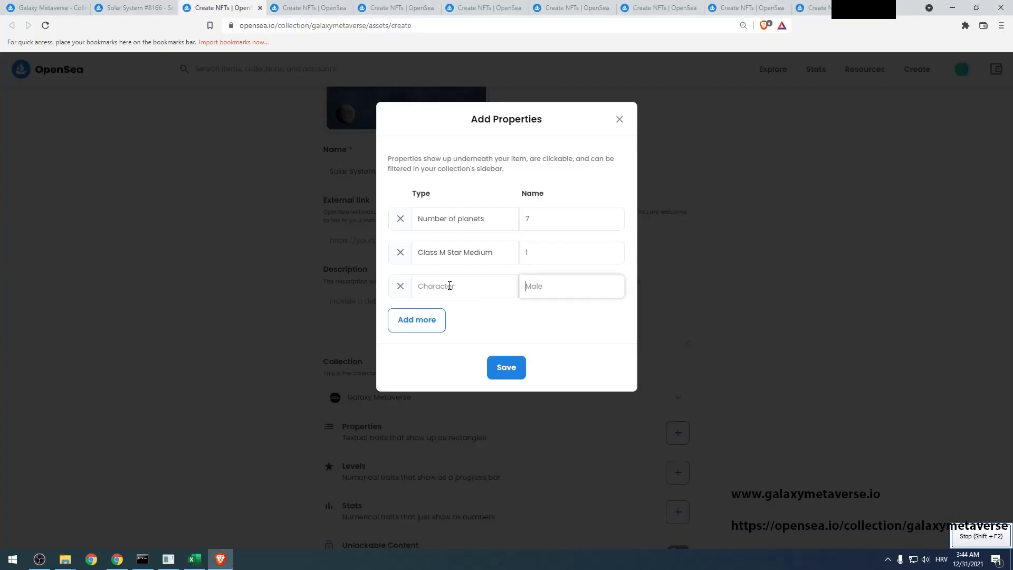
# Save the properties and create the item
pyautogui.click(507, 366)
pyautogui.scroll(-2, 423, 430)
pyautogui.click(359, 522)
# On the next tab, upload image8168.png and paste the item name from cell AT8169
pyautogui.hotkey('ctrl', 'Tab')
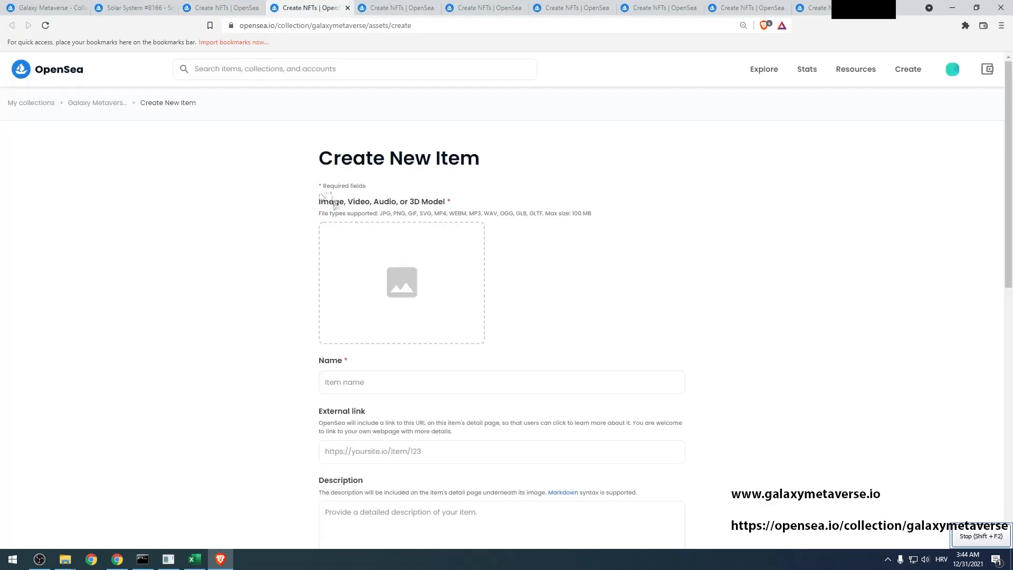
pyautogui.click(334, 241)
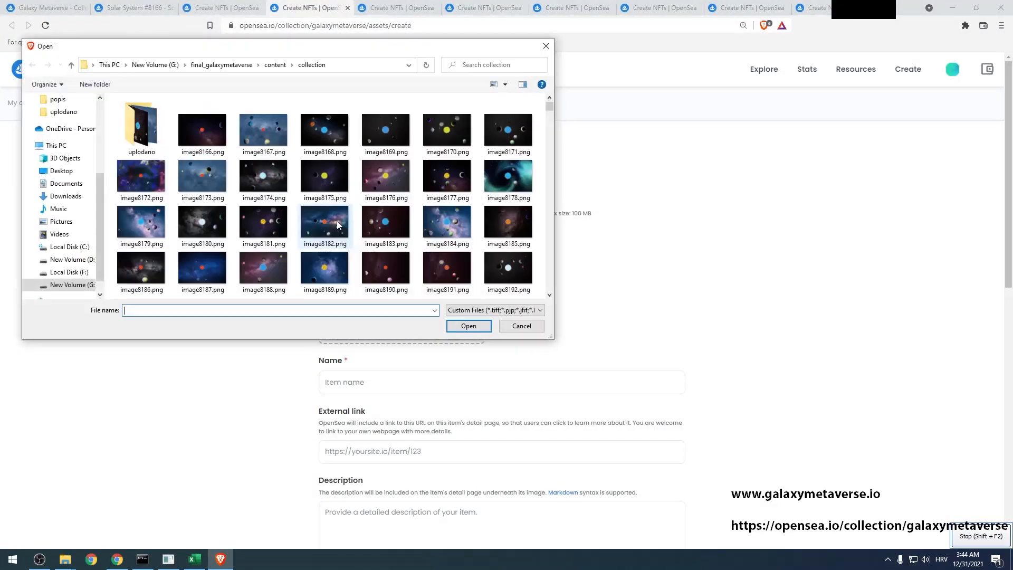
pyautogui.doubleClick(324, 132)
pyautogui.click(345, 330)
pyautogui.hotkey('alt', 'Tab')
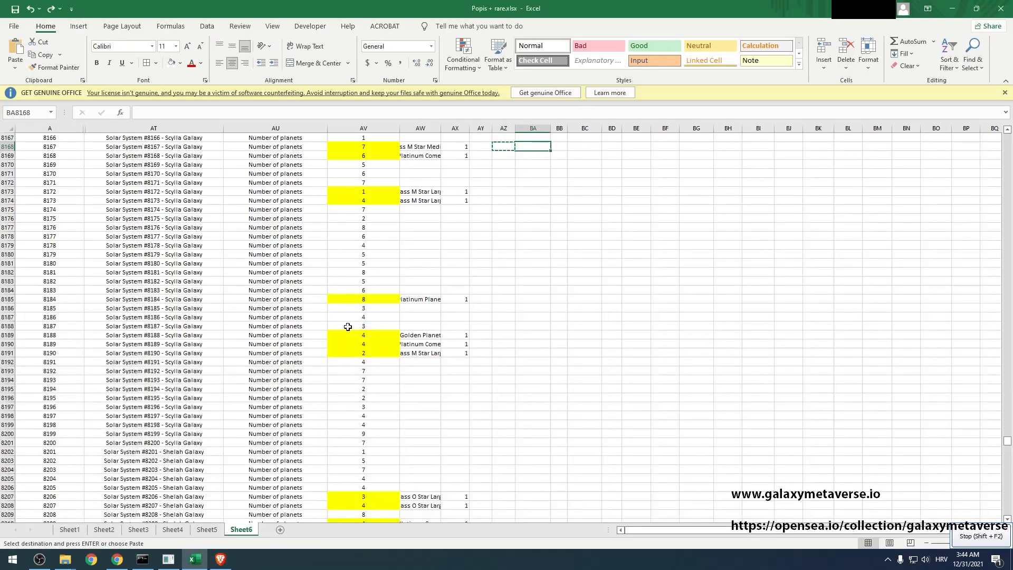
pyautogui.click(180, 156)
pyautogui.hotkey('ctrl', 'c')
pyautogui.hotkey('alt', 'Tab')
pyautogui.hotkey('ctrl', 'v')
# Add the property Number of planets with value 6
pyautogui.scroll(-4, 641, 417)
pyautogui.click(673, 380)
pyautogui.hotkey('alt', 'Tab')
pyautogui.hotkey('alt', 'Tab')
pyautogui.write('Number of planets')
pyautogui.press('Tab')
pyautogui.hotkey('alt', 'Tab')
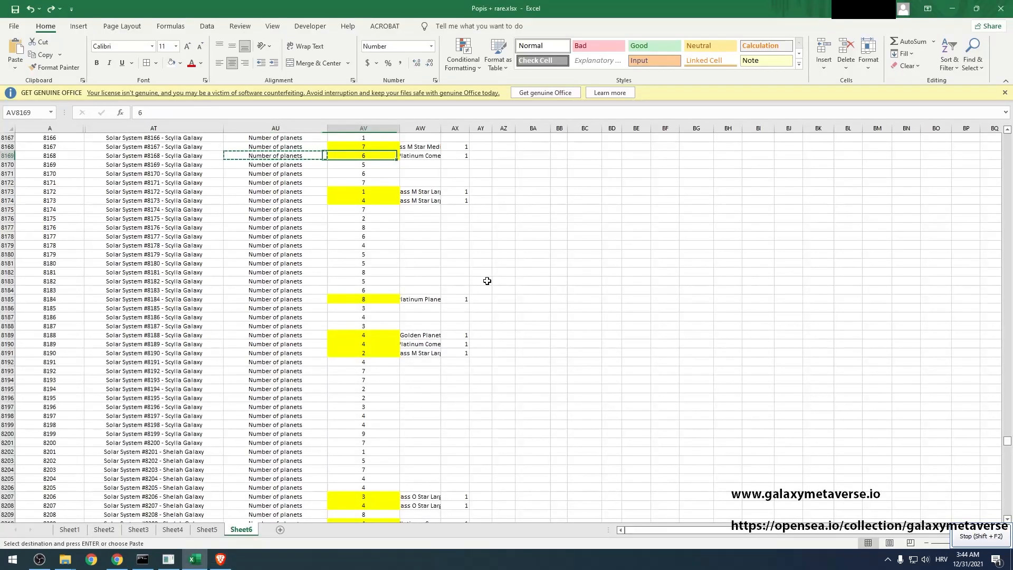
# Add a second property Platinum Comet with value 1
pyautogui.hotkey('alt', 'Tab')
pyautogui.write('6')
pyautogui.click(438, 258)
pyautogui.hotkey('alt', 'Tab')
pyautogui.hotkey('ctrl', 'c')
pyautogui.hotkey('alt', 'Tab')
pyautogui.hotkey('ctrl', 'v')
pyautogui.press('Tab')
# Add a third property row, left empty
pyautogui.hotkey('alt', 'Tab')
pyautogui.hotkey('alt', 'Tab')
pyautogui.write('1')
pyautogui.click(425, 290)
pyautogui.hotkey('alt', 'Tab')
pyautogui.hotkey('alt', 'Tab')
pyautogui.press('Tab')
pyautogui.hotkey('alt', 'Tab')
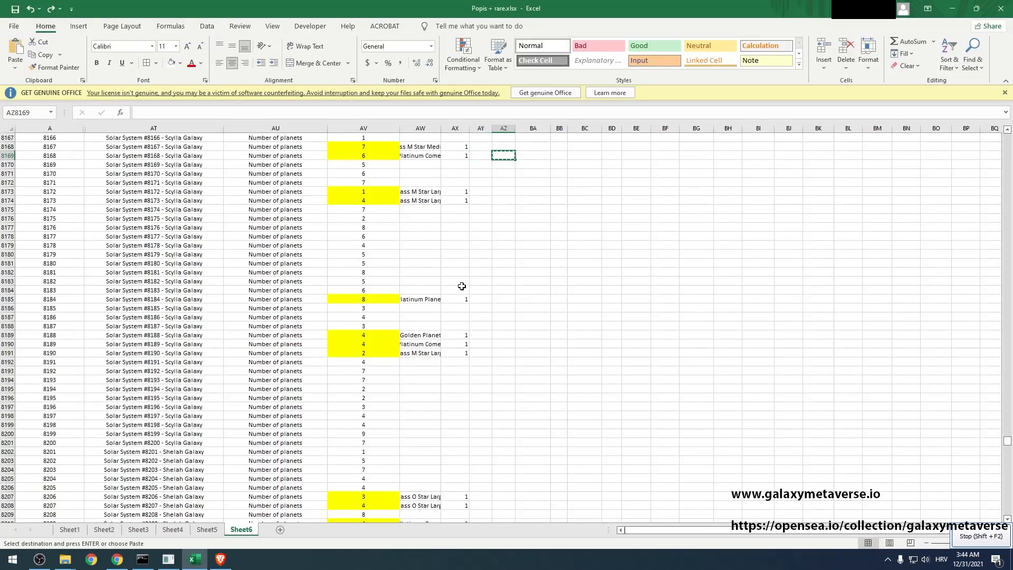
pyautogui.hotkey('alt', 'Tab')
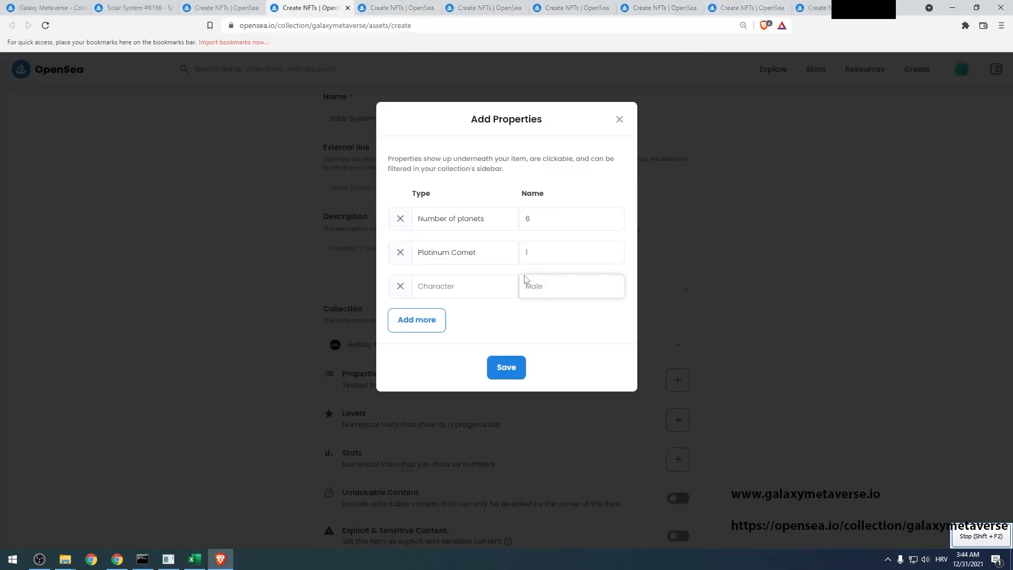
# Save the two properties, create the item, and move to the next blank item tab
pyautogui.click(508, 367)
pyautogui.scroll(-6, 509, 365)
pyautogui.click(341, 527)
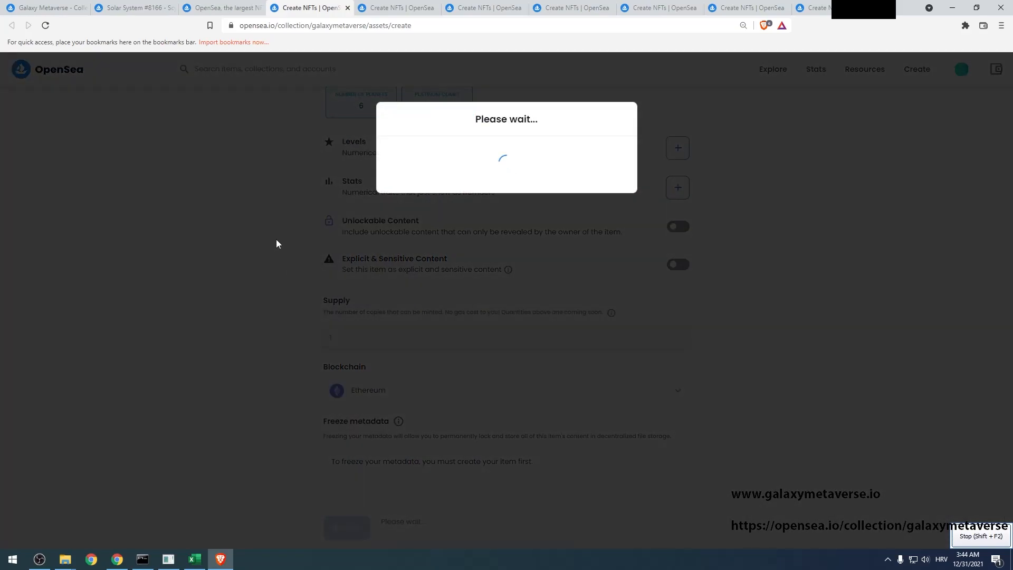
pyautogui.hotkey('ctrl', 'Tab')
pyautogui.hotkey('ctrl', 'Tab')
pyautogui.hotkey('ctrl', 'Tab')
pyautogui.hotkey('ctrl', 'Tab')
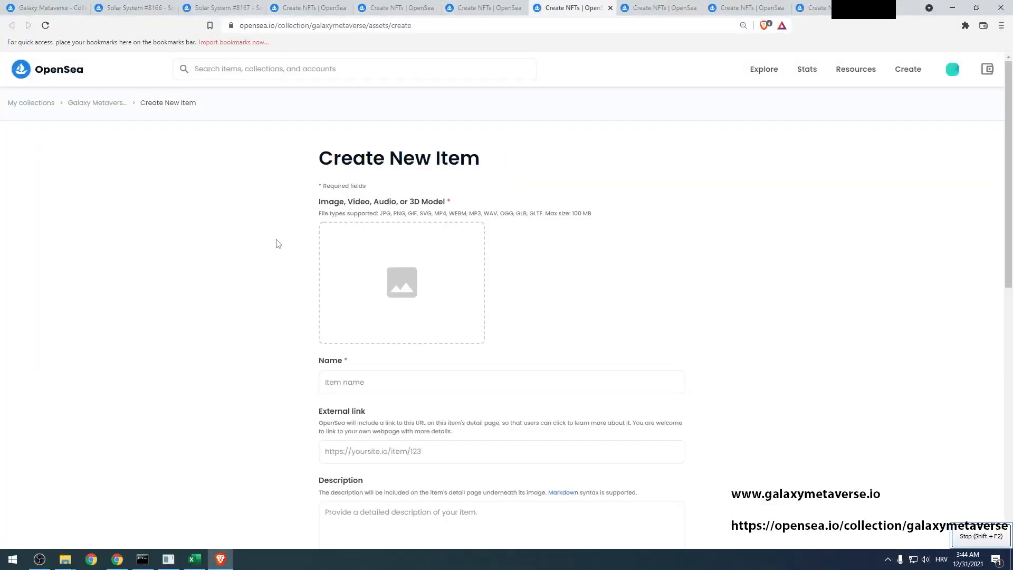
# Upload image8175.png as the picture for the next blank item form
pyautogui.hotkey('ctrl', 'Tab')
pyautogui.hotkey('ctrl', 'Tab')
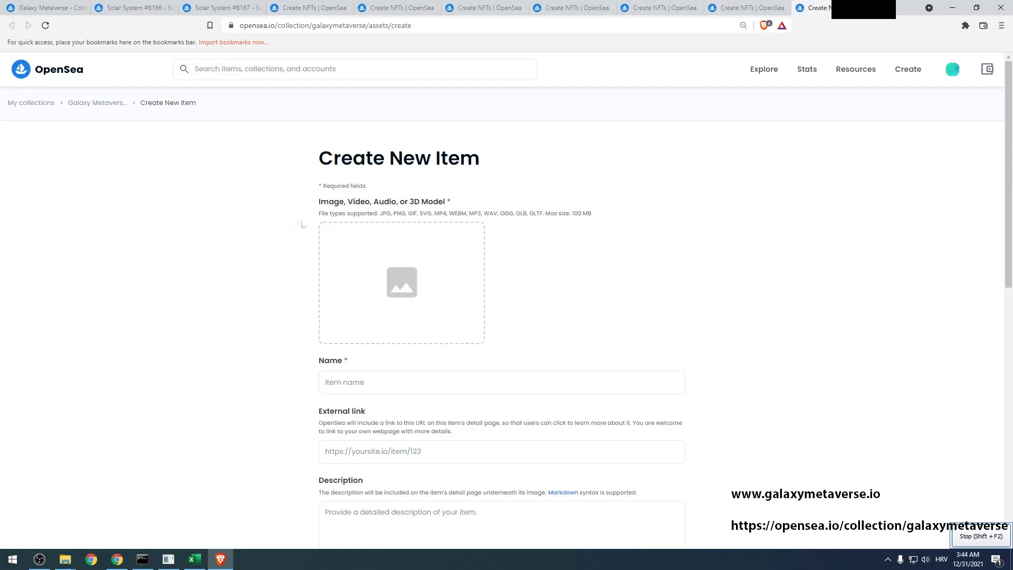
pyautogui.click(339, 235)
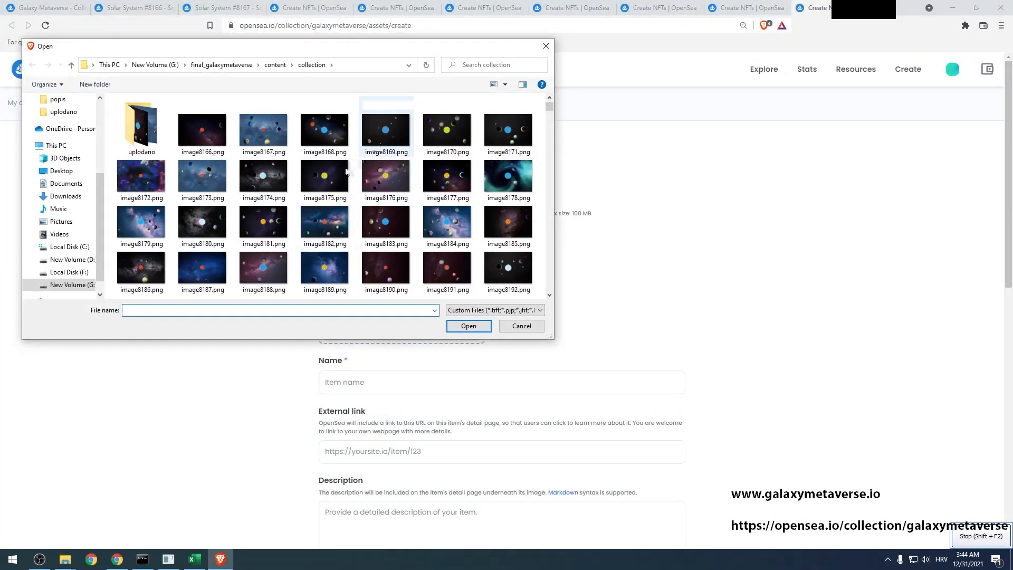
pyautogui.click(325, 177)
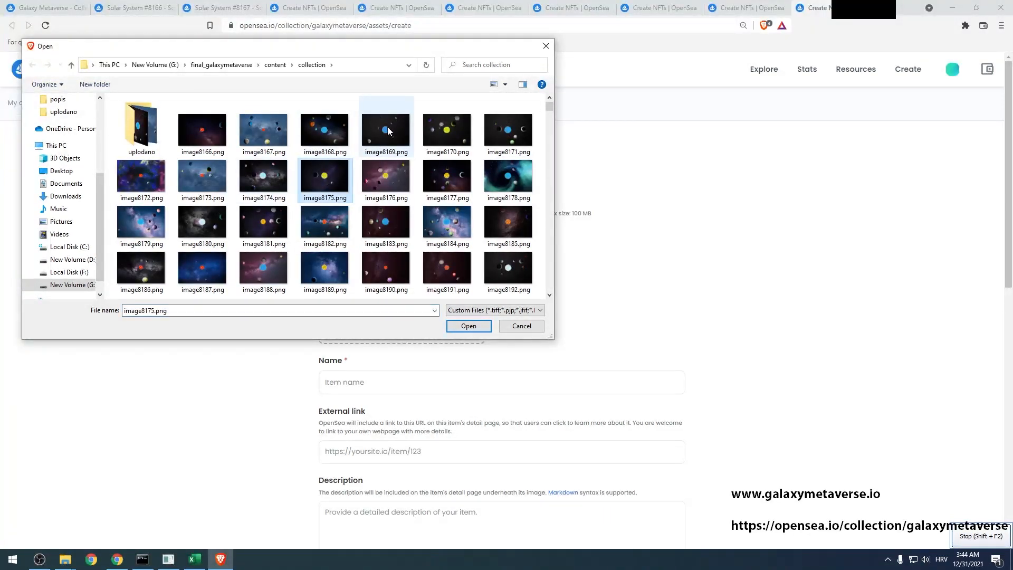
pyautogui.click(384, 133)
pyautogui.click(325, 176)
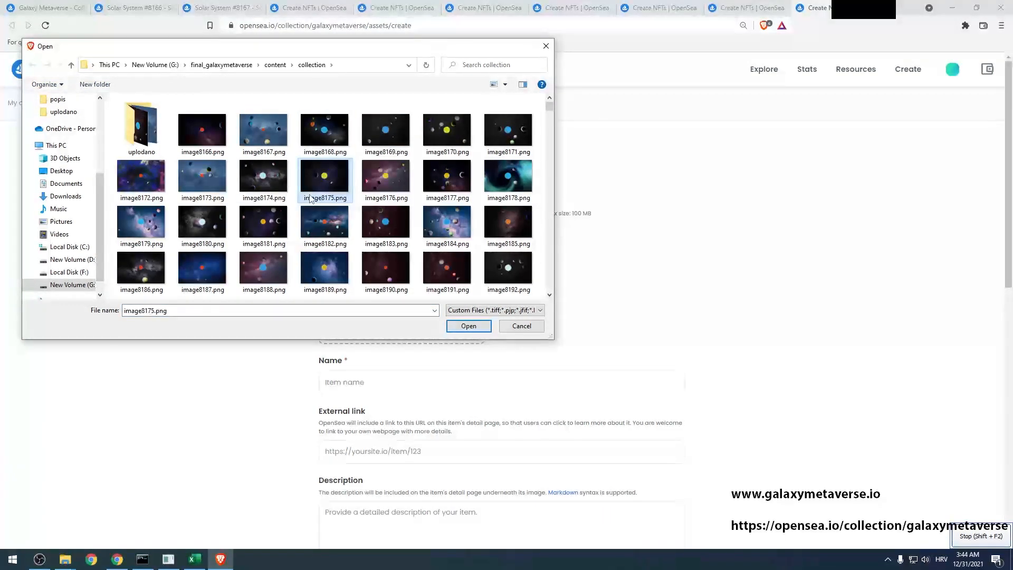
pyautogui.press('Return')
# Copy the item name from Excel cell AT8176 into the item's Name field
pyautogui.click(363, 387)
pyautogui.hotkey('alt', 'Tab')
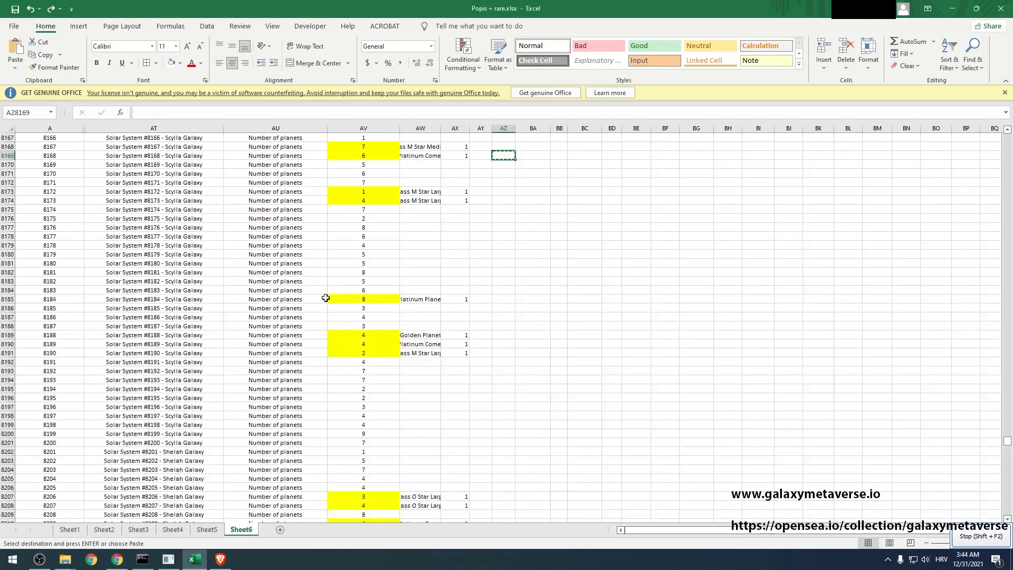
pyautogui.click(177, 218)
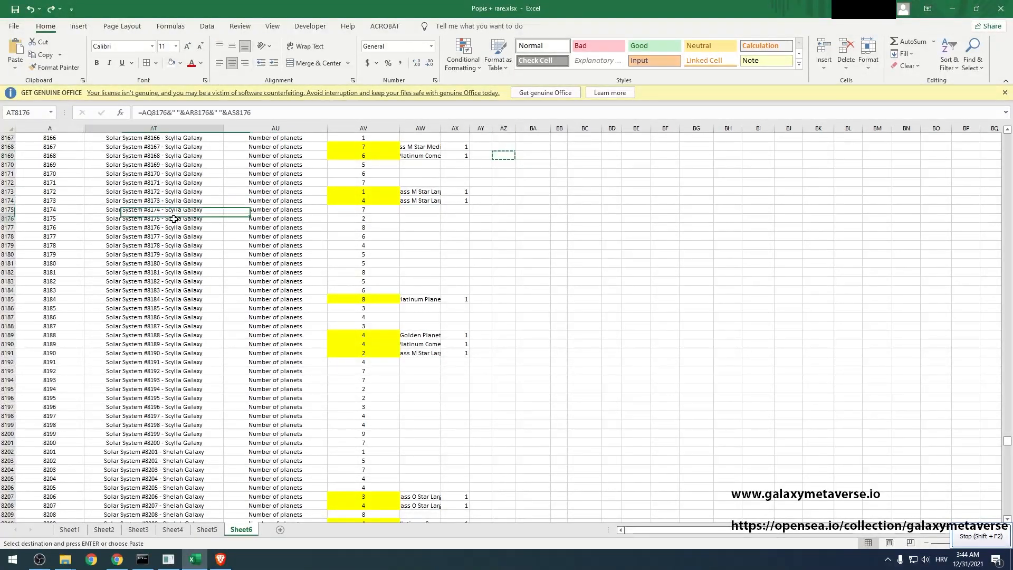
pyautogui.hotkey('ctrl', 'c')
pyautogui.hotkey('alt', 'Tab')
pyautogui.hotkey('ctrl', 'v')
# Add a Number of planets property with value 2, copied from cells AU8176 and AV8176
pyautogui.scroll(-6, 482, 350)
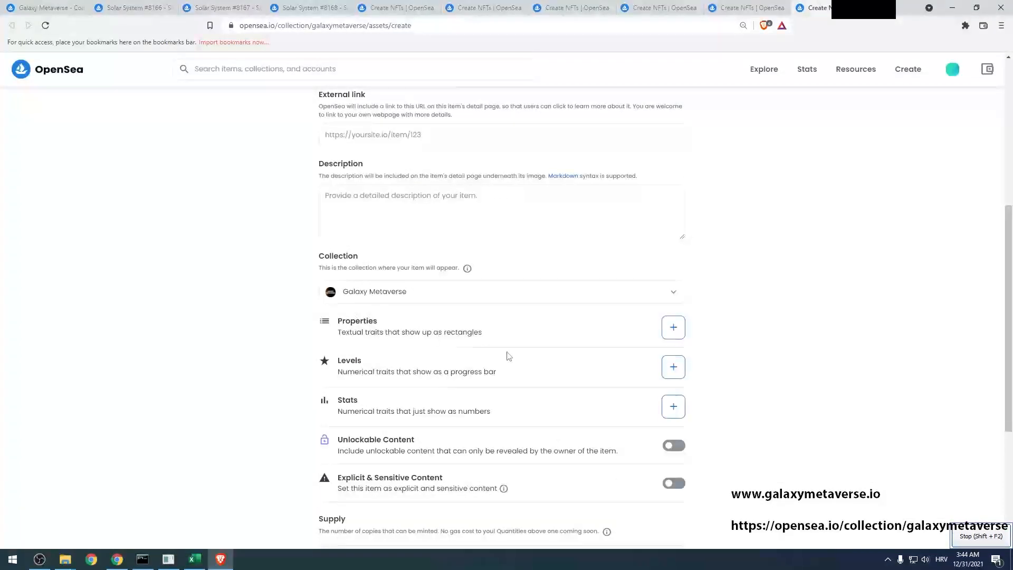
pyautogui.click(680, 328)
pyautogui.hotkey('alt', 'Tab')
pyautogui.press('Right')
pyautogui.hotkey('ctrl', 'c')
pyautogui.hotkey('alt', 'Tab')
pyautogui.hotkey('ctrl', 'v')
pyautogui.press('Tab')
pyautogui.hotkey('alt', 'Tab')
pyautogui.press('Right')
pyautogui.hotkey('ctrl', 'c')
pyautogui.hotkey('alt', 'Tab')
pyautogui.hotkey('ctrl', 'v')
# Add a second property row using the trait and count from AW8176 and AX8176
pyautogui.click(446, 252)
pyautogui.hotkey('alt', 'Tab')
pyautogui.press('Right')
pyautogui.hotkey('ctrl', 'c')
pyautogui.hotkey('alt', 'Tab')
pyautogui.click(444, 251)
pyautogui.hotkey('ctrl', 'v')
pyautogui.press('Tab')
pyautogui.hotkey('alt', 'Tab')
pyautogui.press('Right')
pyautogui.hotkey('ctrl', 'c')
pyautogui.hotkey('alt', 'Tab')
# Add a third property row from AY8176 and AZ8176, then save the properties
pyautogui.click(439, 285)
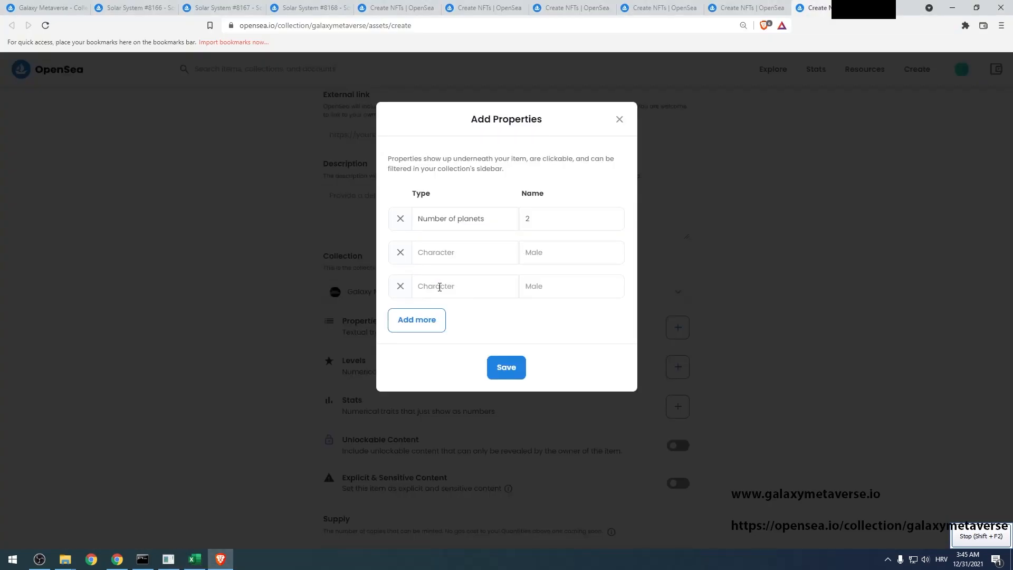
pyautogui.hotkey('alt', 'Tab')
pyautogui.press('Right')
pyautogui.hotkey('ctrl', 'c')
pyautogui.hotkey('alt', 'Tab')
pyautogui.click(442, 285)
pyautogui.press('Tab')
pyautogui.hotkey('alt', 'Tab')
pyautogui.press('Right')
pyautogui.hotkey('ctrl', 'c')
pyautogui.hotkey('alt', 'Tab')
pyautogui.click(506, 368)
# Create the Solar System #8175 - Scylla Galaxy item
pyautogui.scroll(-5, 338, 475)
pyautogui.click(347, 528)
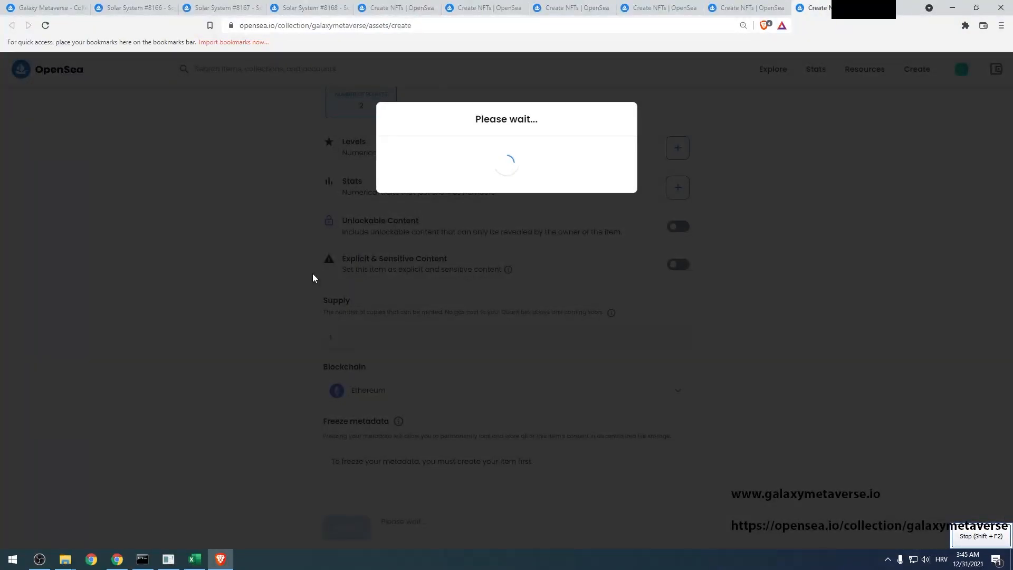
pyautogui.hotkey('alt', 'Tab')
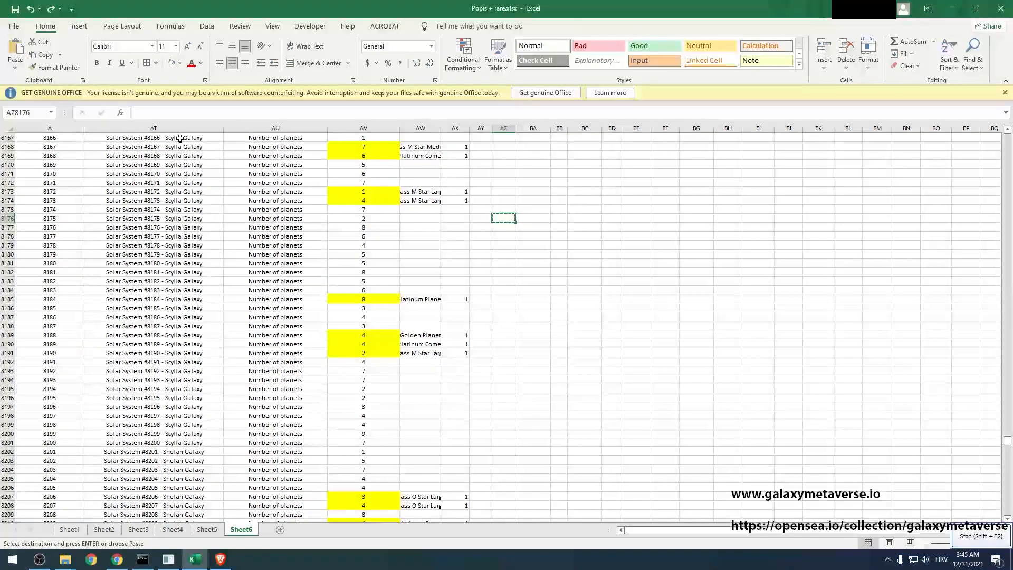
# Select Solar System #8176 - Scylla Galaxy in Excel cell AT8177, then return to the browser
pyautogui.click(175, 512)
pyautogui.press('Down')
pyautogui.press('Down')
pyautogui.press('Down')
pyautogui.press('Down')
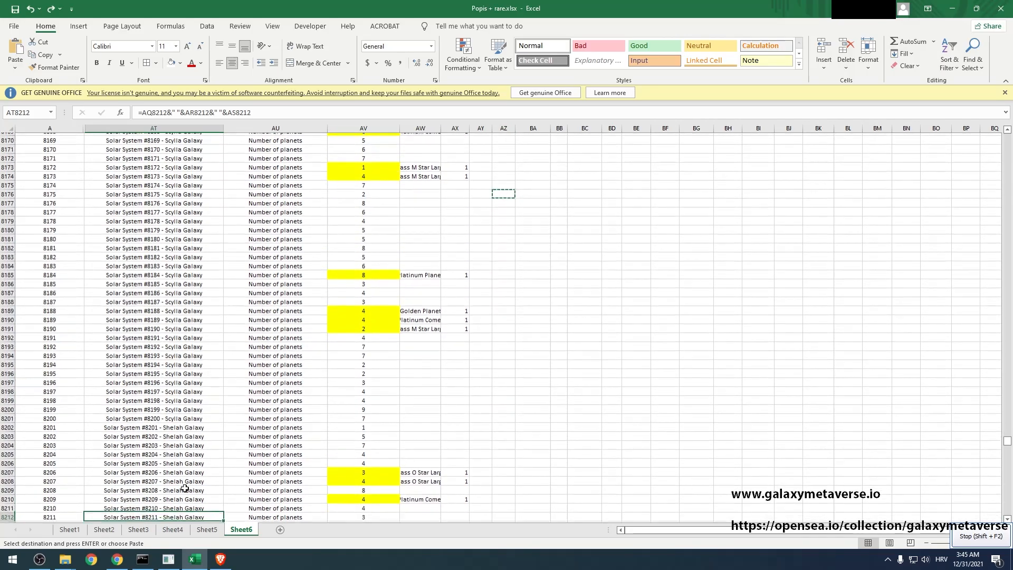
pyautogui.press('Down')
pyautogui.press('Down')
pyautogui.press('Down')
pyautogui.press('Down')
pyautogui.press('Down')
pyautogui.press('Down')
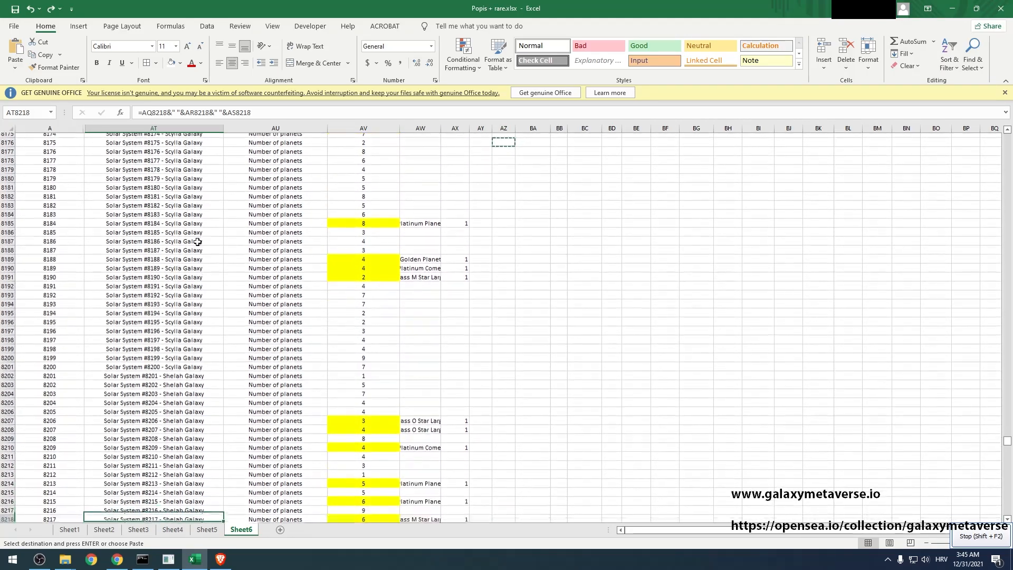
pyautogui.click(175, 138)
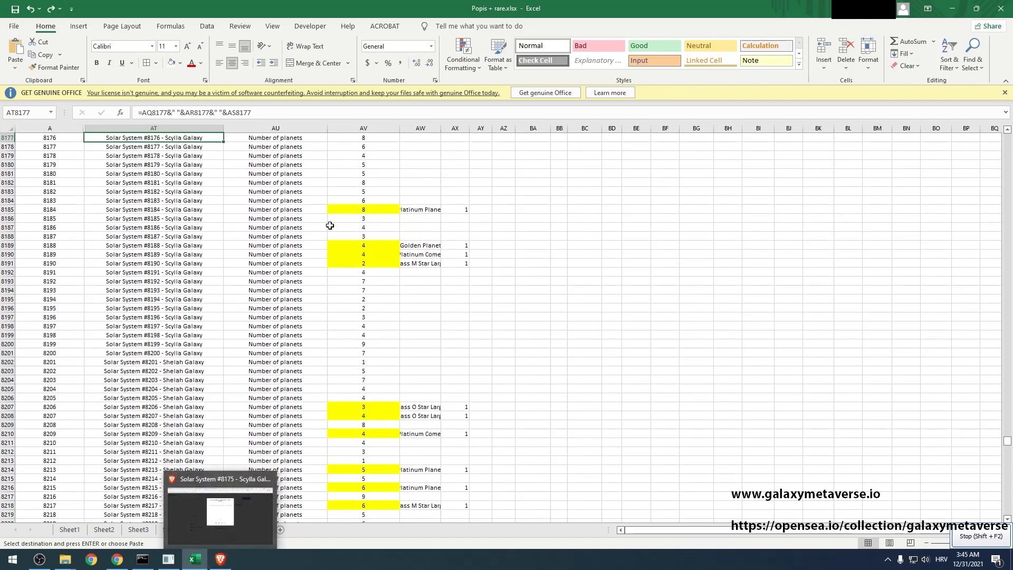
pyautogui.hotkey('alt', 'Tab')
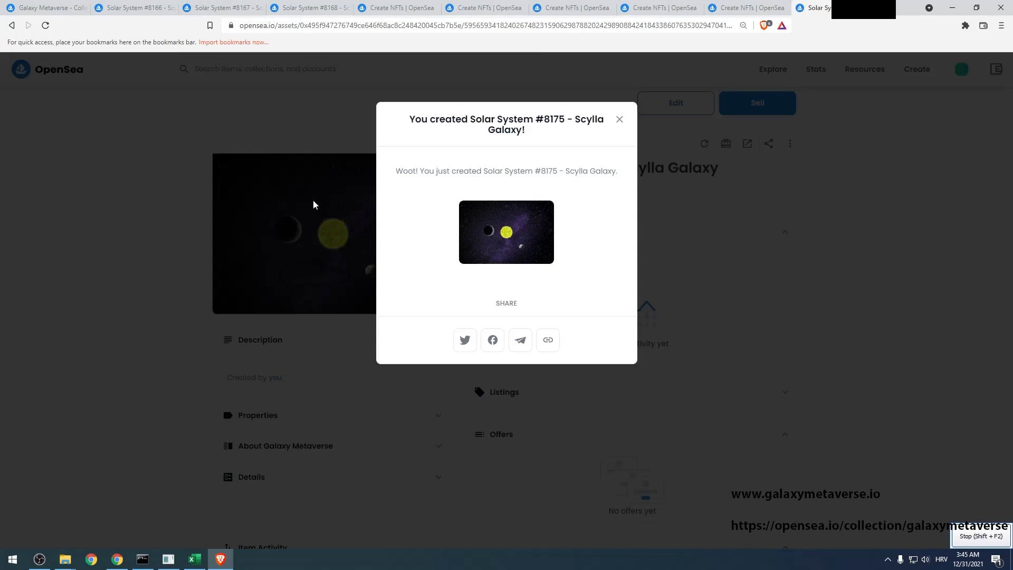
# Cycle past the created Solar System #8166 item and close the finished item and creation tabs
pyautogui.hotkey('ctrl', 'Tab')
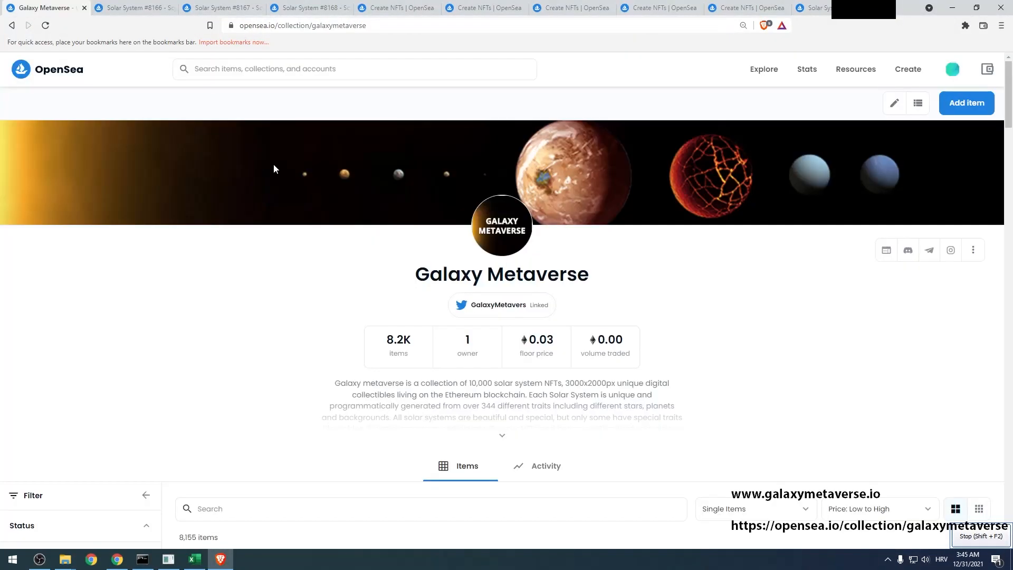
pyautogui.hotkey('ctrl', 'Tab')
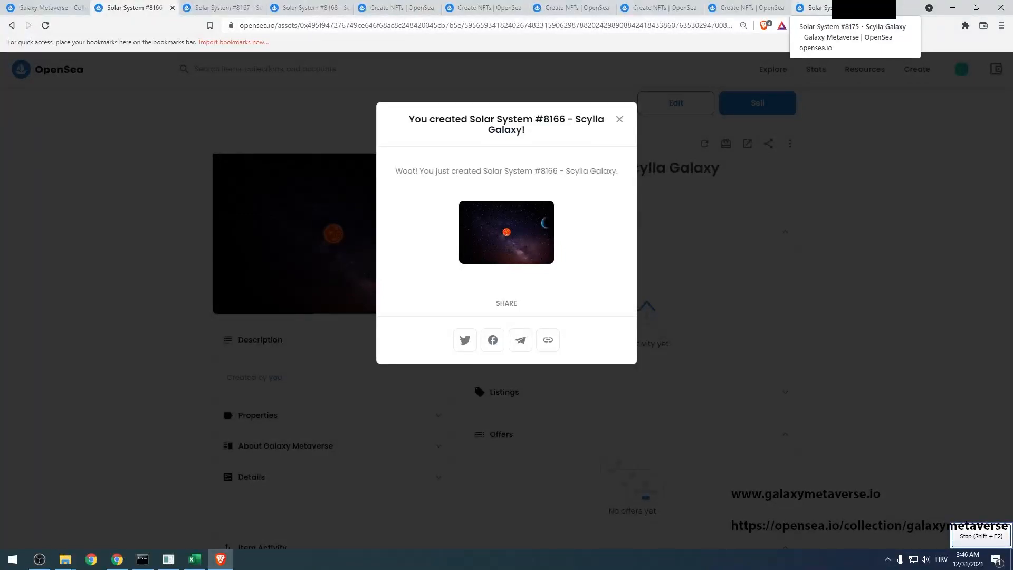
pyautogui.hotkey('ctrl', 'w')
pyautogui.hotkey('ctrl', 'w')
pyautogui.hotkey('ctrl', 'w')
pyautogui.hotkey('ctrl', 'w')
pyautogui.hotkey('ctrl', 'w')
pyautogui.hotkey('ctrl', 'w')
pyautogui.hotkey('ctrl', 'w')
pyautogui.hotkey('ctrl', 'w')
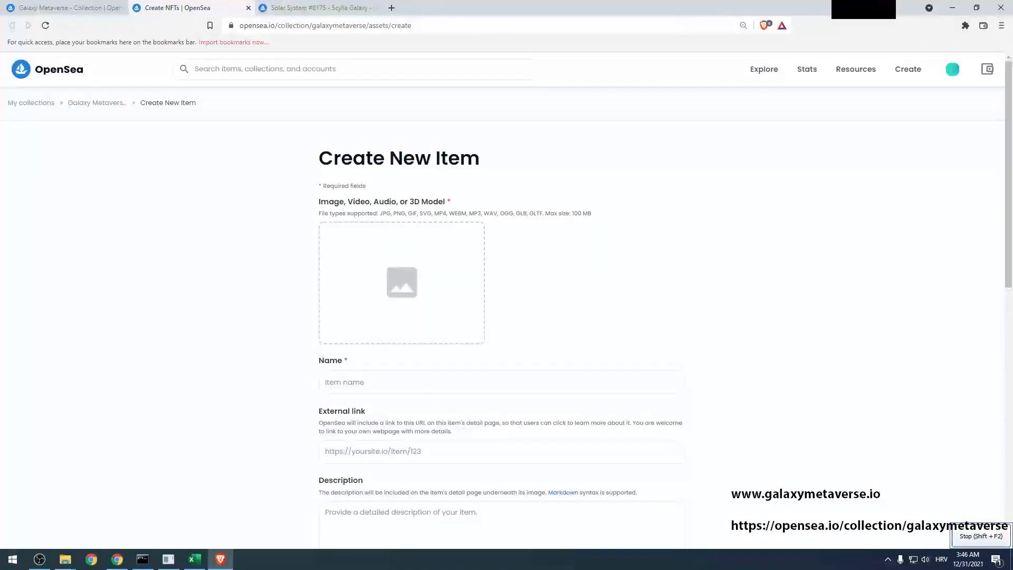
pyautogui.hotkey('ctrl', 'w')
pyautogui.hotkey('ctrl', 'w')
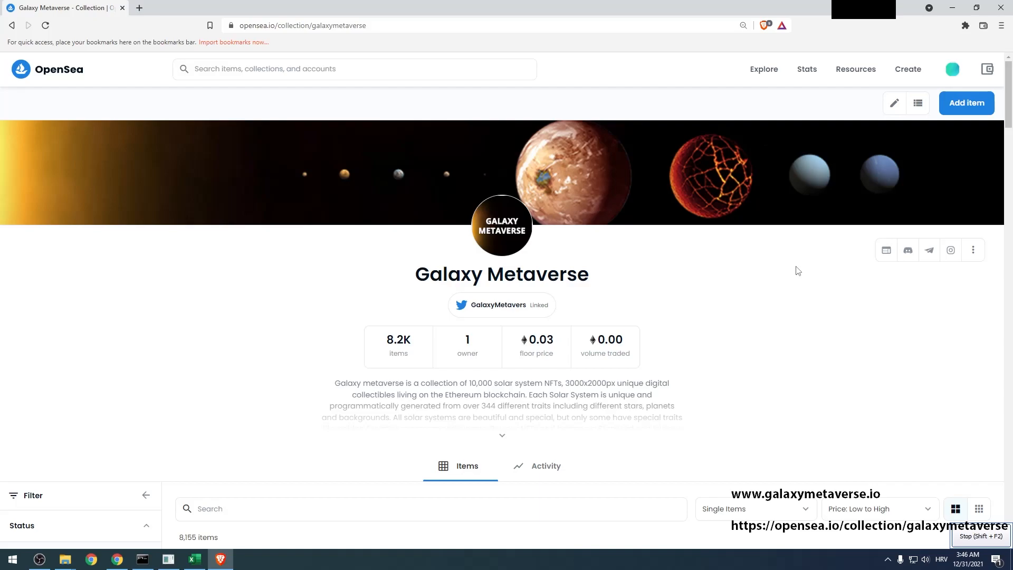
# Stop recording and save the macro as '10 items upload'
pyautogui.hotkey('shift', 'F2')
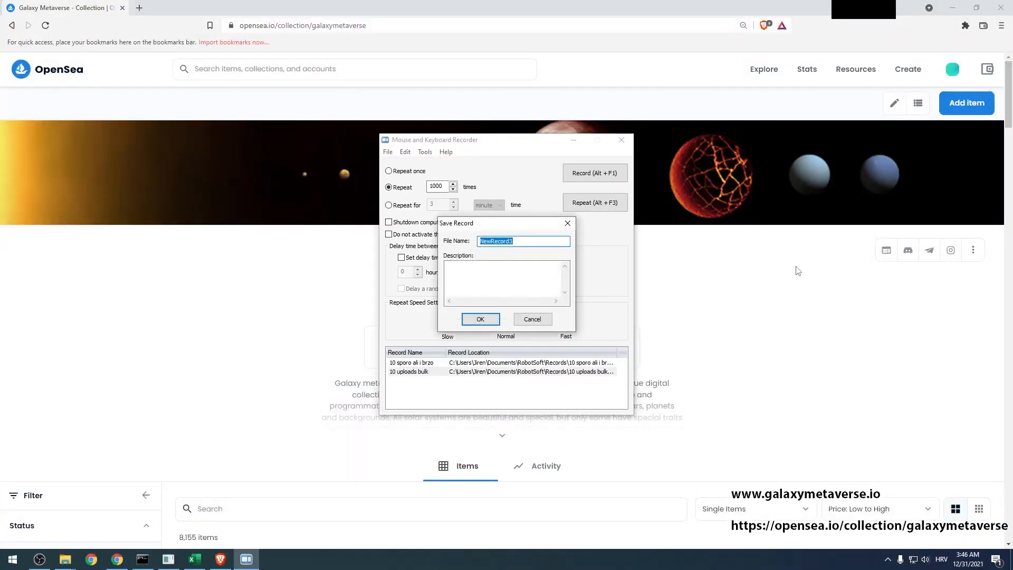
pyautogui.write('10 items upload')
pyautogui.click(481, 319)
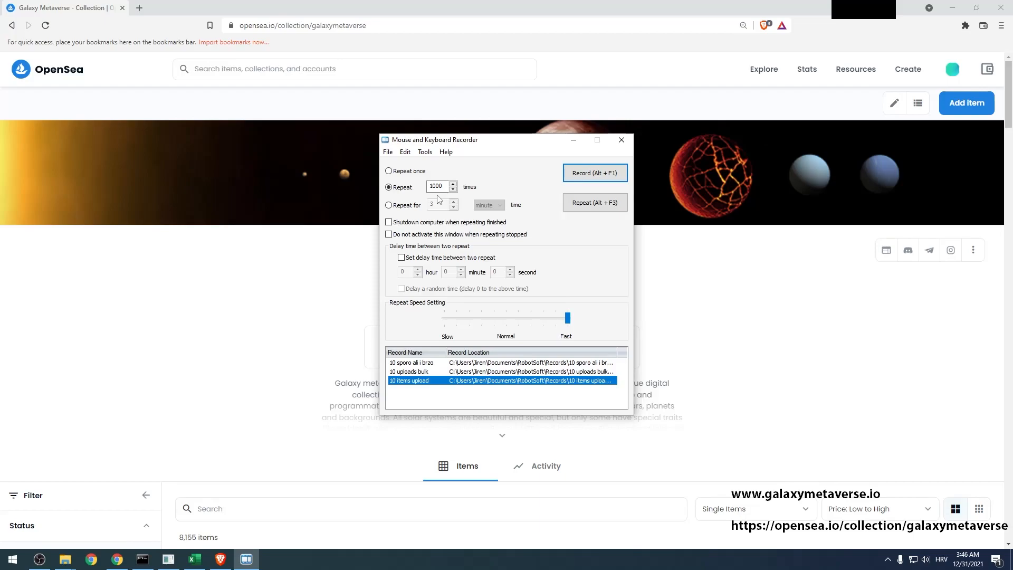
# Bring the Galaxy Metaverse collection page back to the front
pyautogui.click(213, 324)
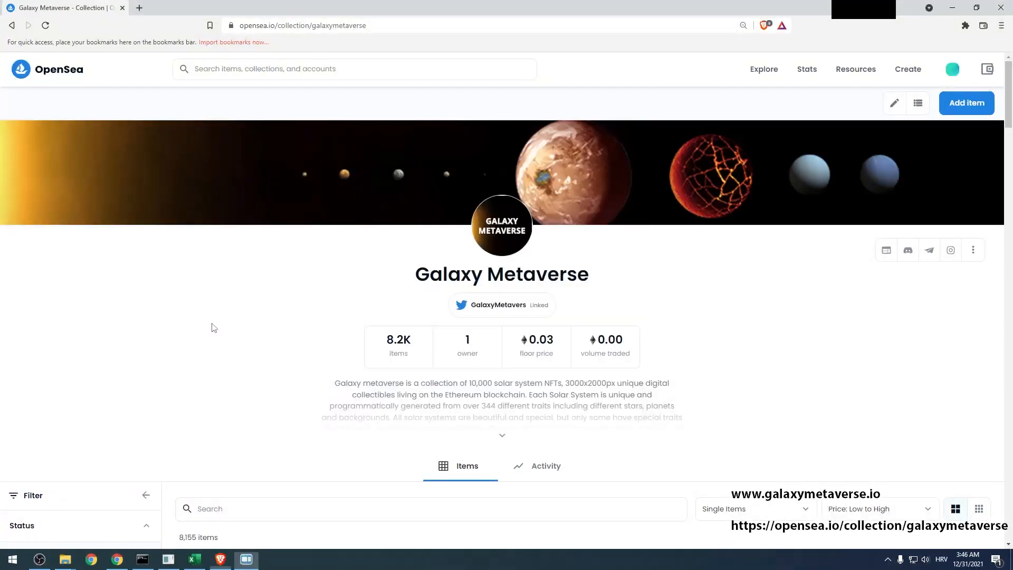
pyautogui.click(203, 563)
pyautogui.click(221, 559)
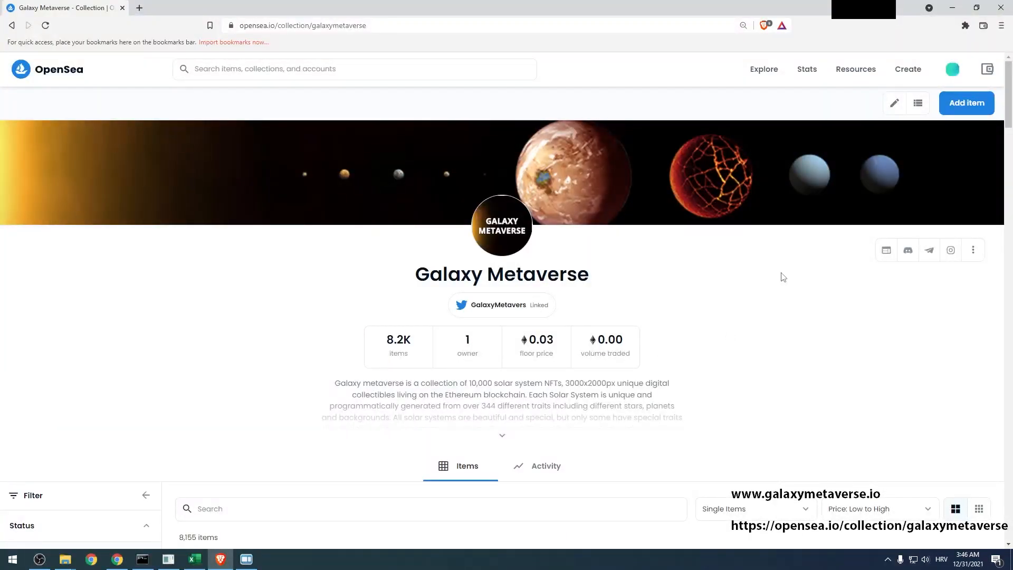
# Open three new-item forms in background tabs and switch to the first one
pyautogui.middleClick(960, 110)
pyautogui.middleClick(960, 110)
pyautogui.middleClick(960, 110)
pyautogui.middleClick(960, 111)
pyautogui.middleClick(960, 111)
pyautogui.middleClick(960, 111)
pyautogui.middleClick(960, 111)
pyautogui.middleClick(960, 111)
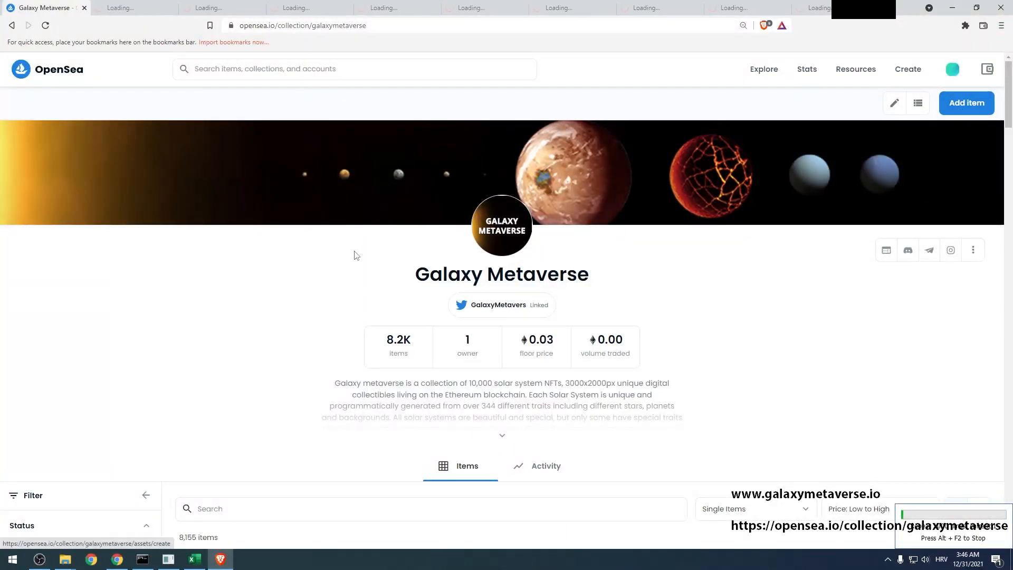
pyautogui.hotkey('ctrl', 'Tab')
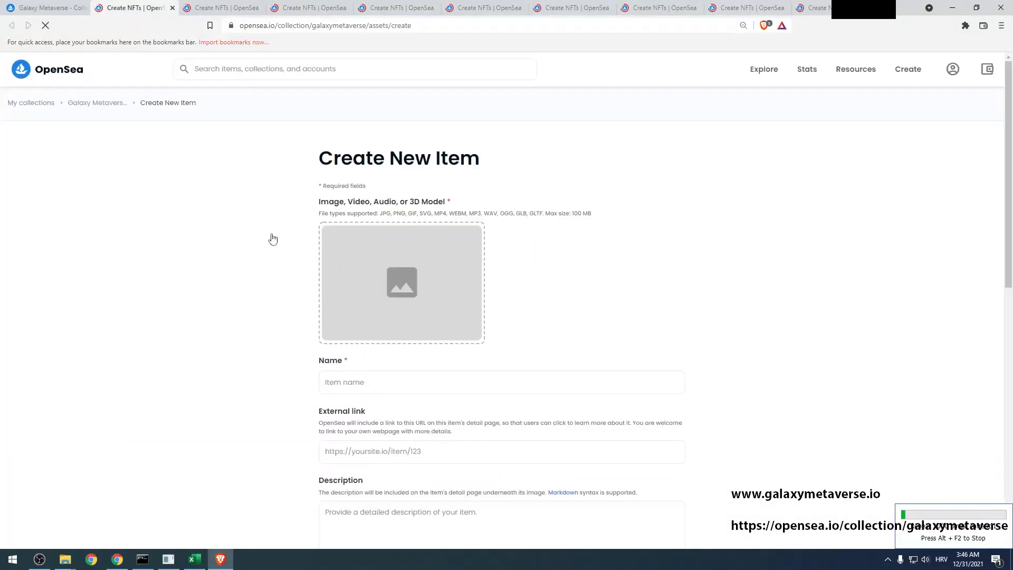
# Move the already used images into the uplodano folder and load image8175.png as the item image
pyautogui.click(328, 253)
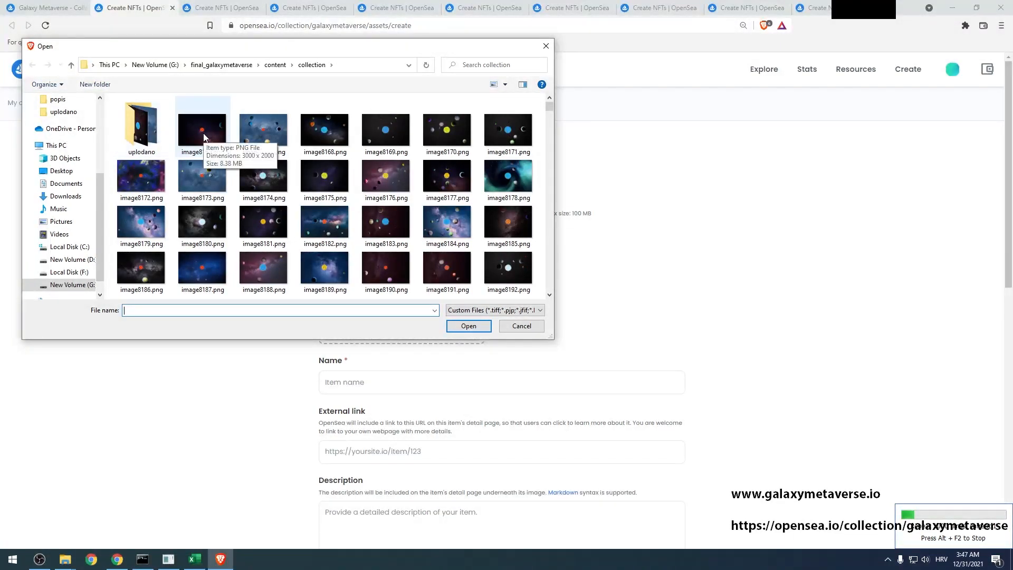
pyautogui.moveTo(204, 137); pyautogui.dragTo(152, 133)
pyautogui.moveTo(203, 132); pyautogui.dragTo(151, 134)
pyautogui.moveTo(203, 131); pyautogui.dragTo(150, 134)
pyautogui.moveTo(203, 132); pyautogui.dragTo(151, 134)
pyautogui.moveTo(203, 132); pyautogui.dragTo(151, 134)
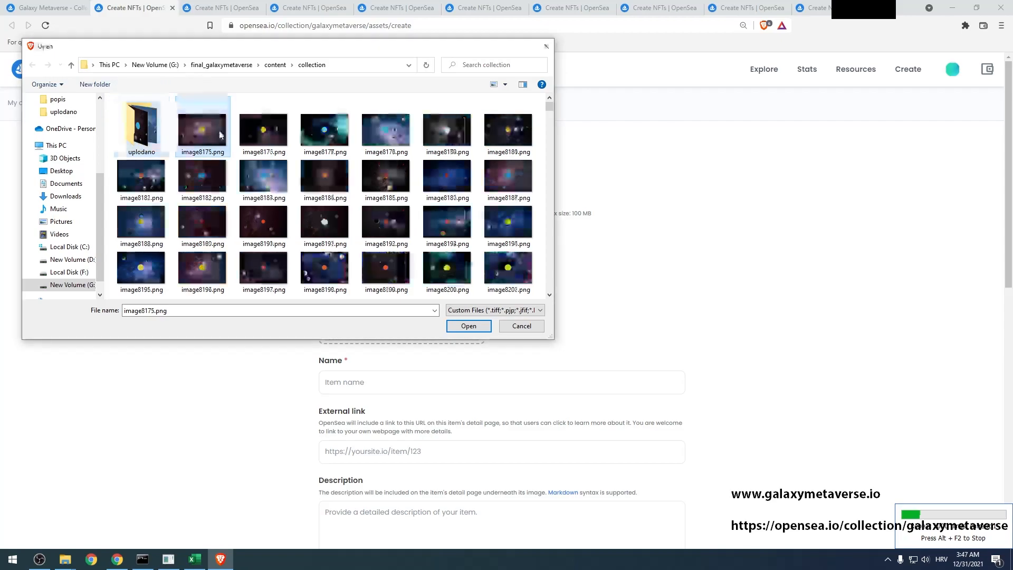
pyautogui.doubleClick(224, 151)
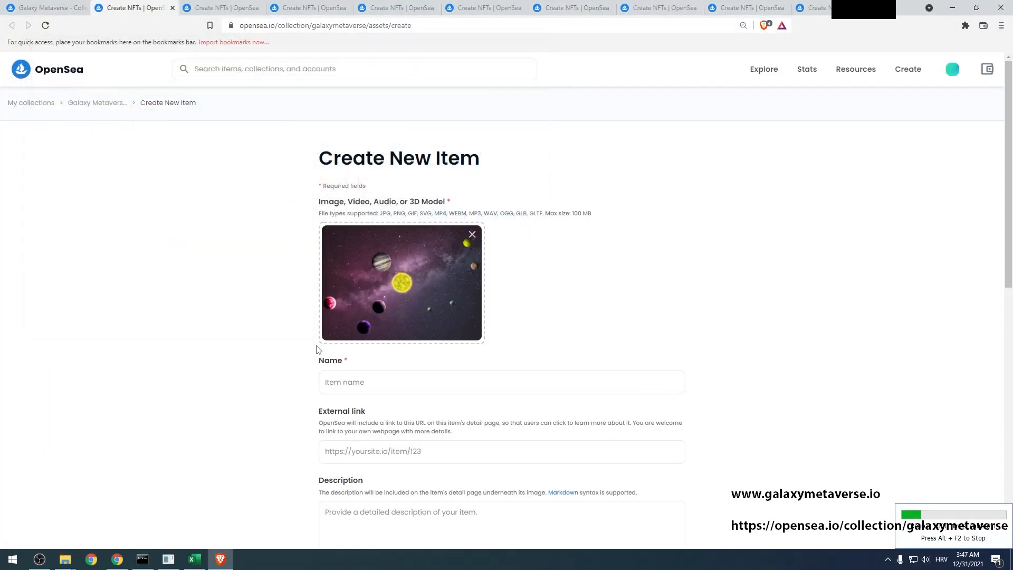
# Paste the item name copied from the Excel workbook into the Name field
pyautogui.click(356, 385)
pyautogui.hotkey('alt', 'Tab')
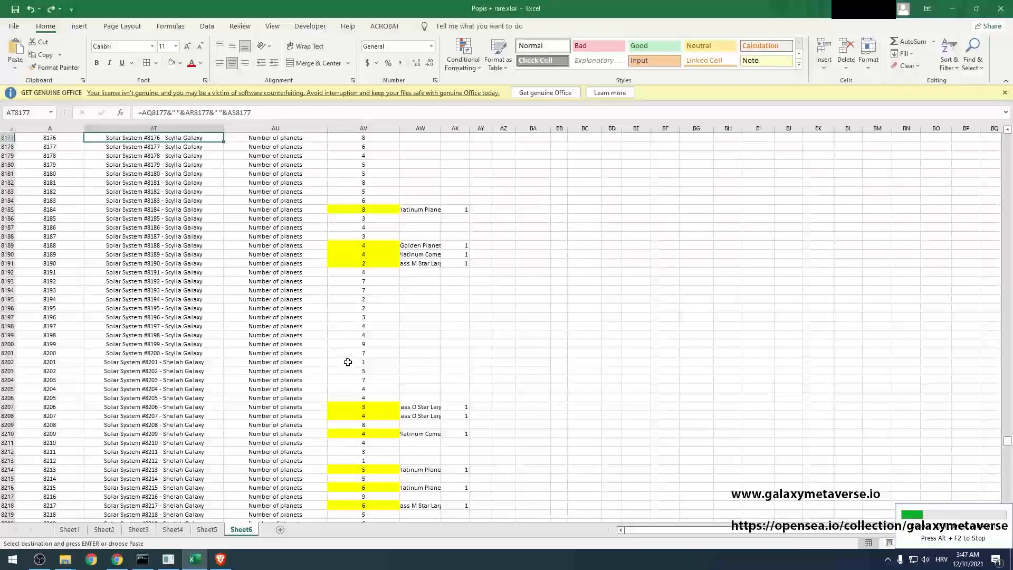
pyautogui.hotkey('alt', 'Tab')
pyautogui.hotkey('ctrl', 'v')
# Add a Number of planets property with value 8, copied from AU8177 and the next cell
pyautogui.scroll(-5, 269, 285)
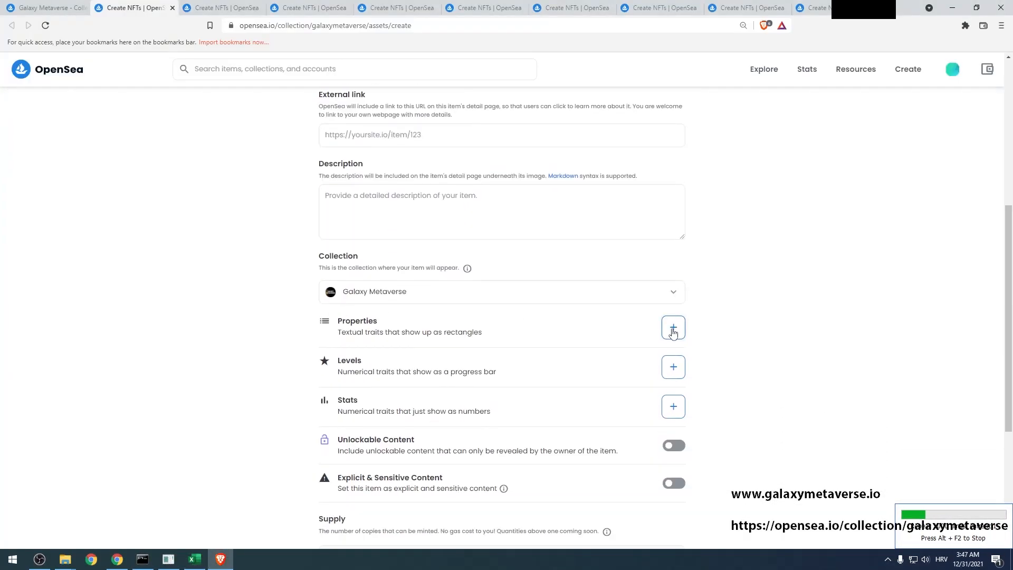
pyautogui.click(673, 328)
pyautogui.hotkey('alt', 'Tab')
pyautogui.press('Right')
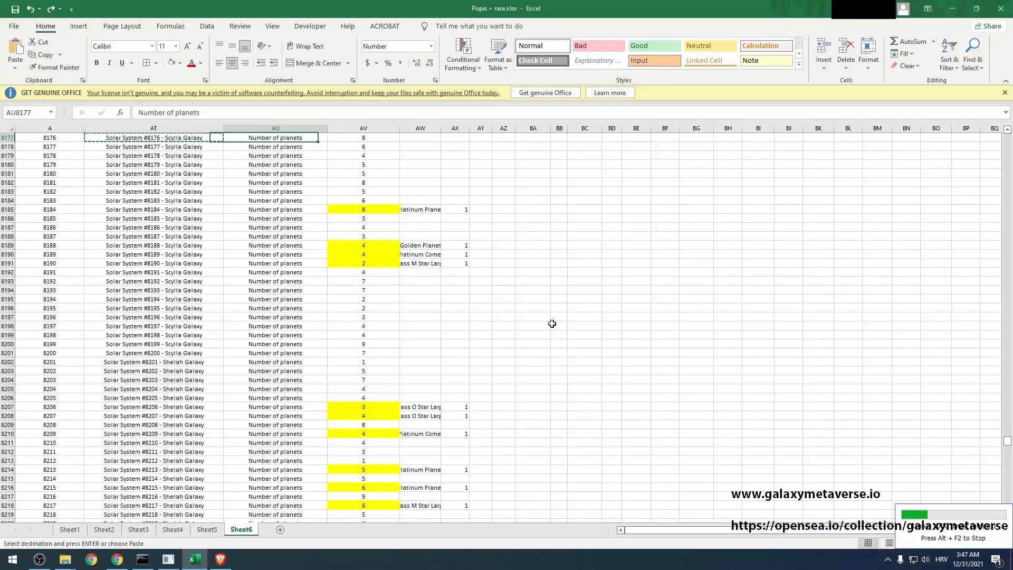
pyautogui.hotkey('ctrl', 'c')
pyautogui.hotkey('alt', 'Tab')
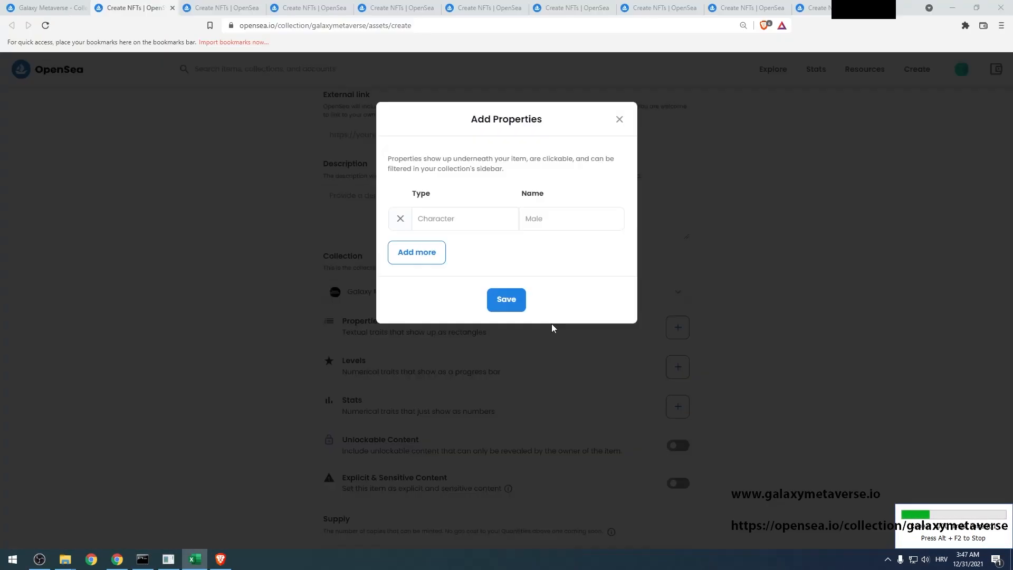
pyautogui.hotkey('ctrl', 'v')
pyautogui.press('Tab')
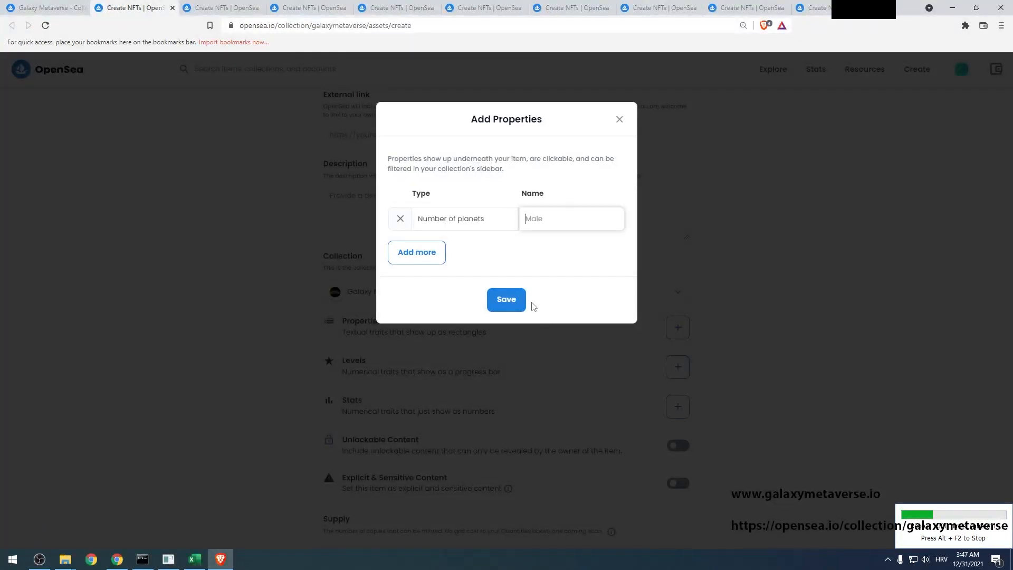
pyautogui.hotkey('alt', 'Tab')
pyautogui.press('Right')
pyautogui.hotkey('ctrl', 'c')
pyautogui.hotkey('alt', 'Tab')
pyautogui.hotkey('ctrl', 'v')
# Add a second property row filled from trait cell AW8177
pyautogui.click(414, 254)
pyautogui.hotkey('alt', 'Tab')
pyautogui.press('Right')
pyautogui.hotkey('ctrl', 'c')
pyautogui.hotkey('alt', 'Tab')
pyautogui.click(435, 252)
pyautogui.hotkey('alt', 'Tab')
pyautogui.hotkey('alt', 'Tab')
pyautogui.press('Tab')
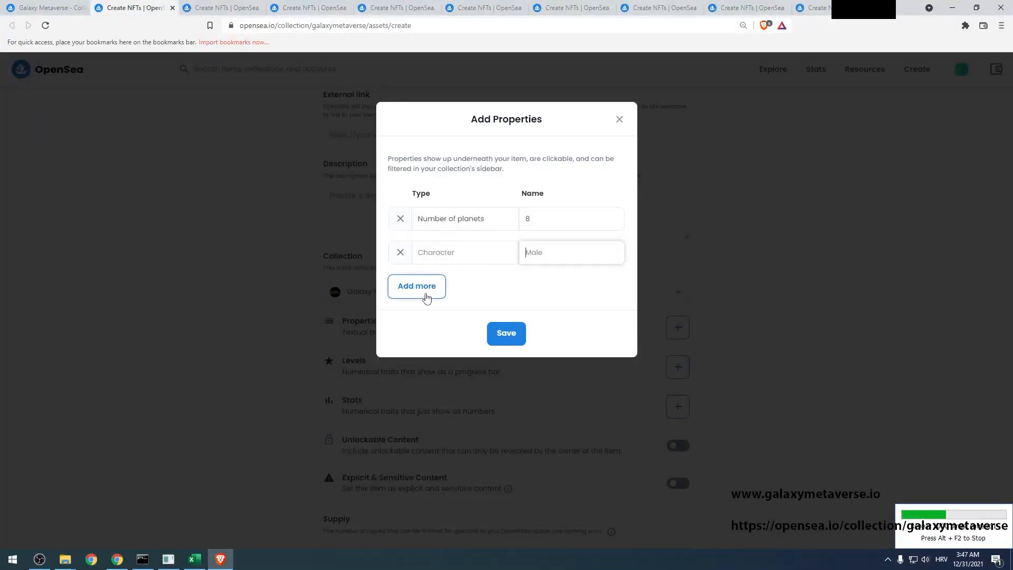
# Add a third property row from columns AX–AY, save the properties and create the item
pyautogui.click(427, 290)
pyautogui.click(442, 290)
pyautogui.hotkey('alt', 'Tab')
pyautogui.hotkey('ctrl', 'c')
pyautogui.hotkey('alt', 'Tab')
pyautogui.press('Tab')
pyautogui.hotkey('alt', 'Tab')
pyautogui.press('Right')
pyautogui.hotkey('ctrl', 'c')
pyautogui.hotkey('alt', 'Tab')
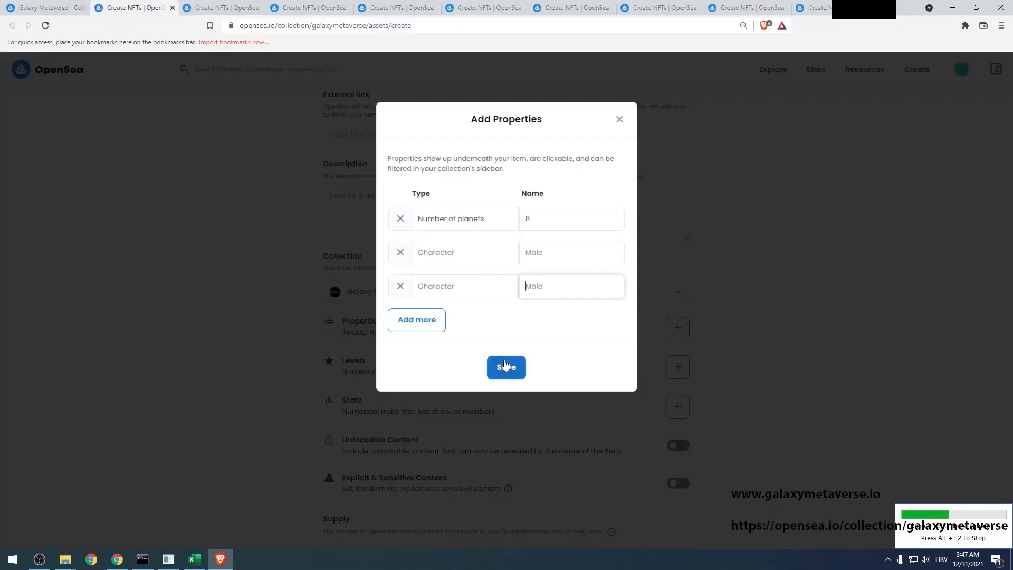
pyautogui.click(507, 367)
pyautogui.scroll(-5, 475, 355)
pyautogui.click(340, 515)
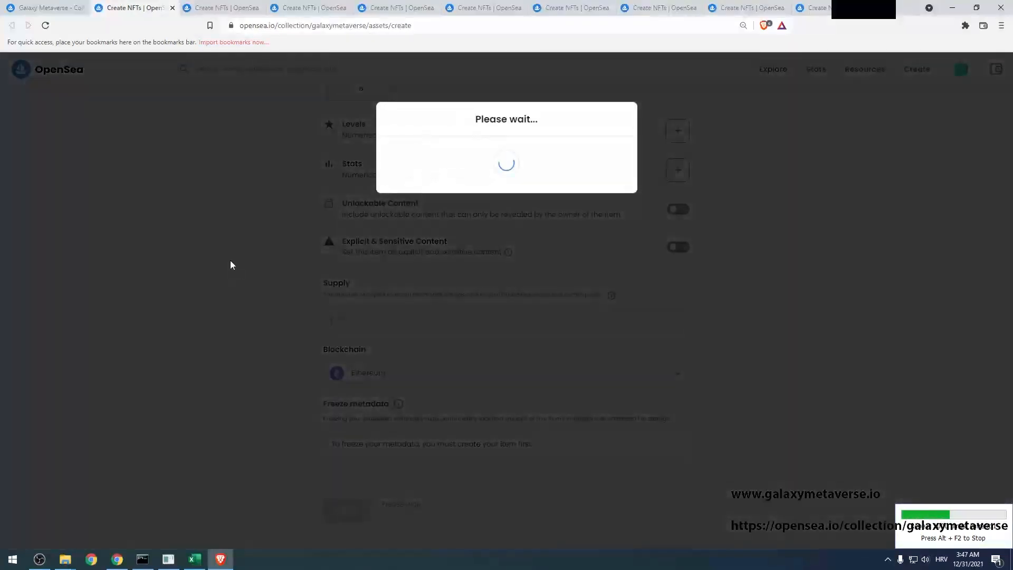
# Move to the next new-item form and pick image8177.png for its image
pyautogui.hotkey('ctrl', 'Tab')
pyautogui.click(328, 255)
pyautogui.click(265, 135)
# Load image8177.png into the form and select the next item name in Excel cell AT8178
pyautogui.doubleClick(265, 135)
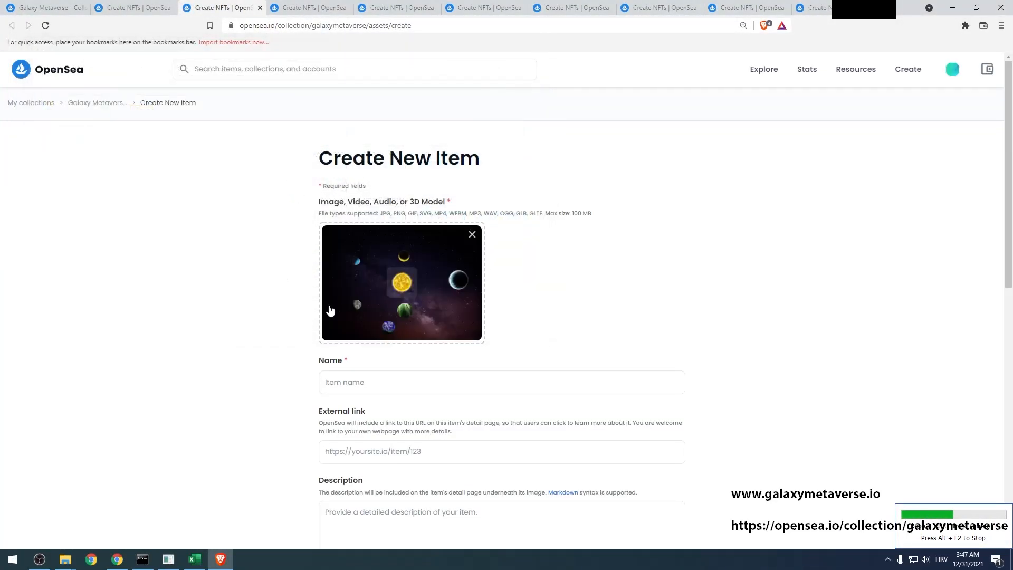
pyautogui.click(340, 383)
pyautogui.press('alt')
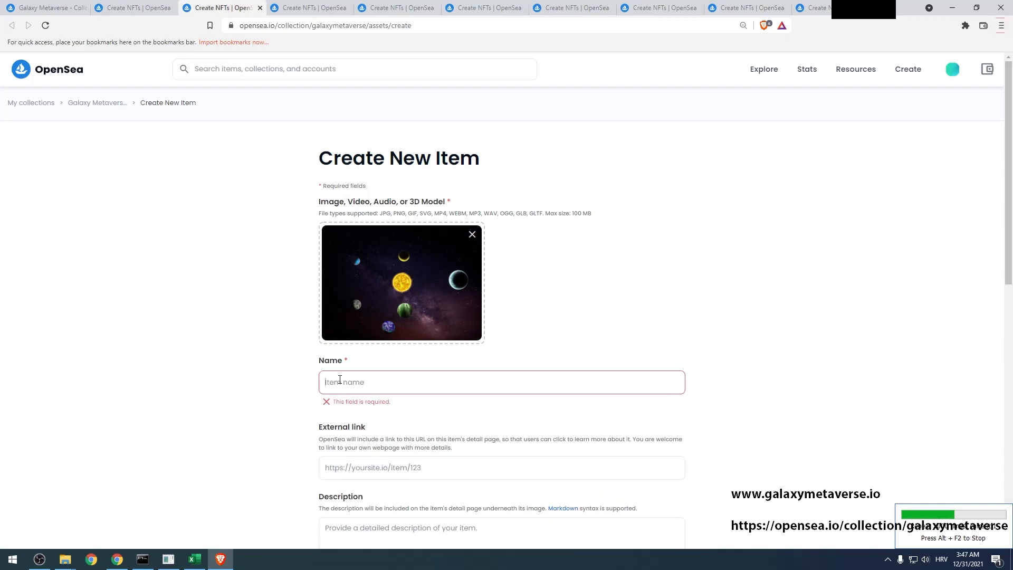
pyautogui.hotkey('alt', 'Tab')
pyautogui.click(201, 149)
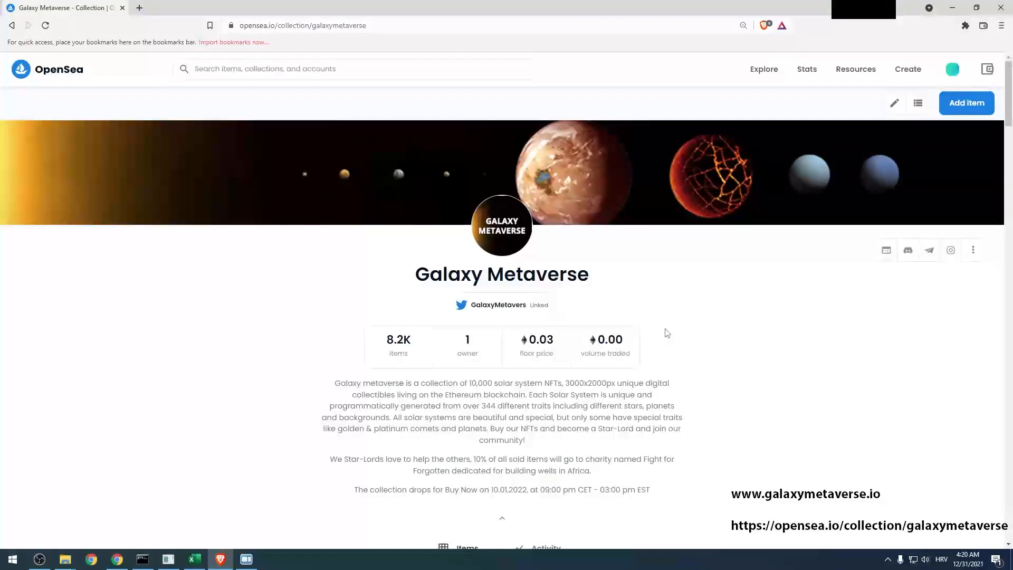
# Show the galaxymetaverse.io website in Chrome from the taskbar
pyautogui.click(117, 559)
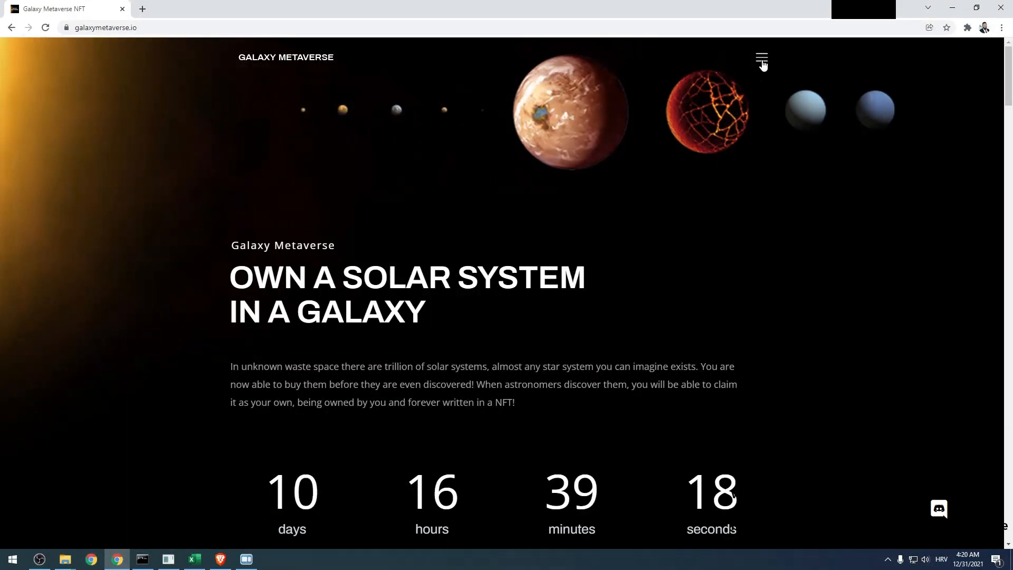
# Open and close the site's navigation menu, then scroll down to the Rare Items and The Stars sections
pyautogui.click(762, 59)
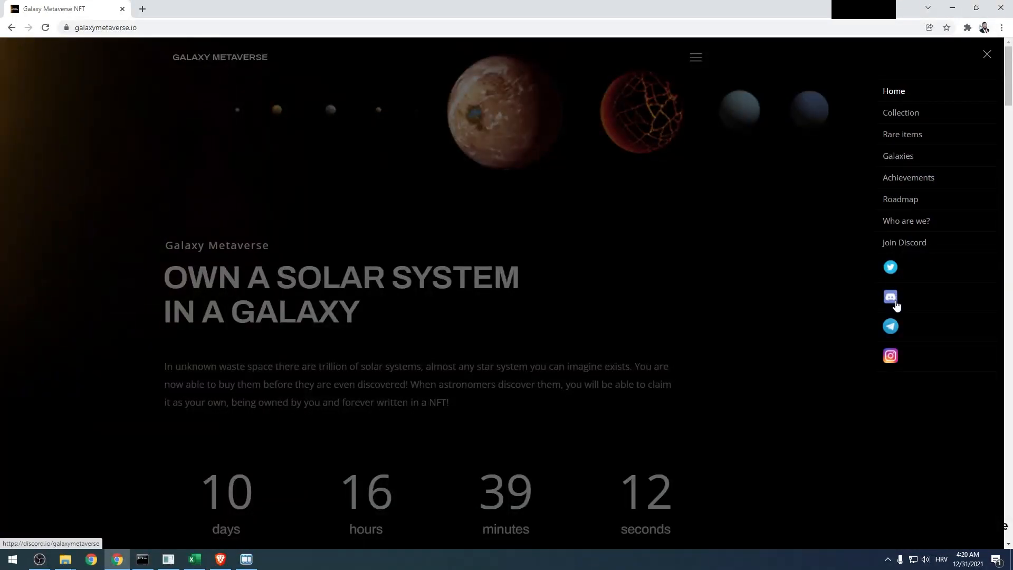
pyautogui.click(731, 294)
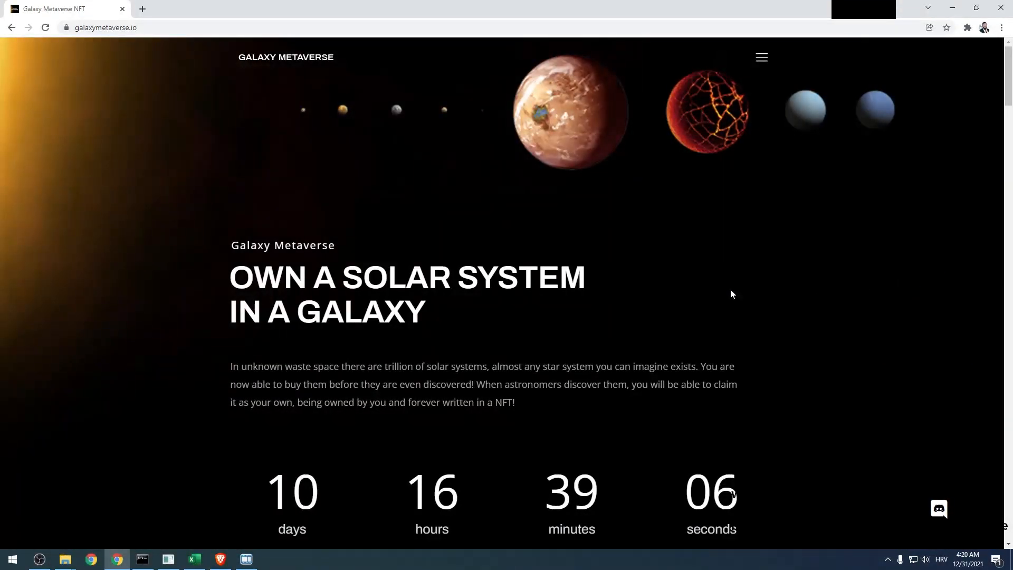
pyautogui.scroll(-10, 731, 294)
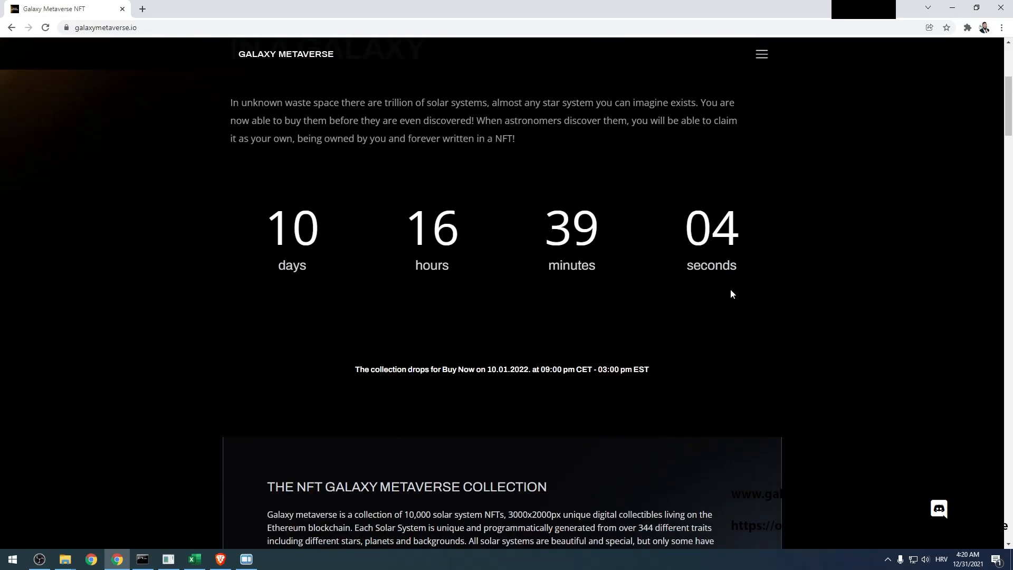
pyautogui.scroll(-5, 731, 294)
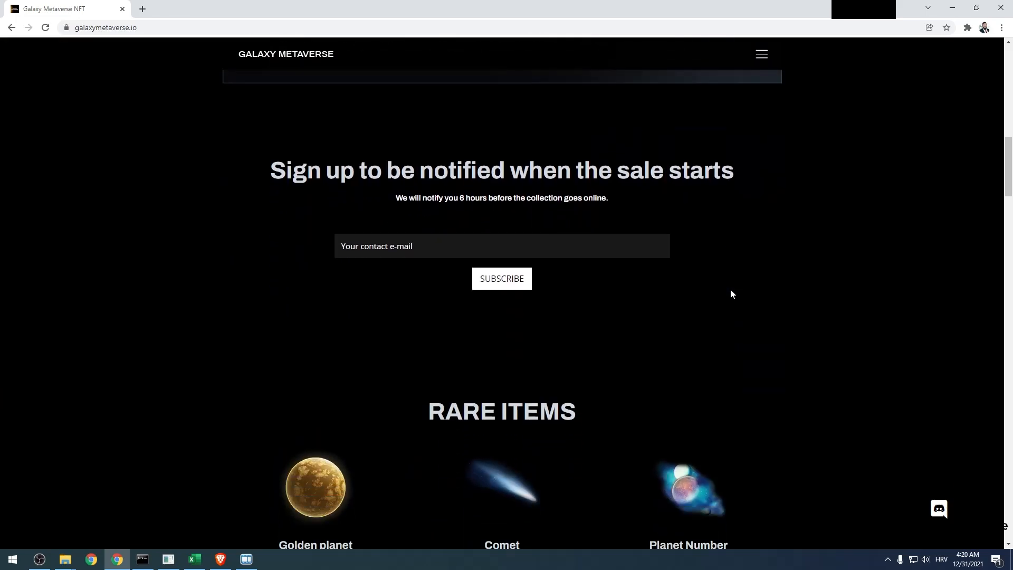
pyautogui.scroll(-12, 732, 294)
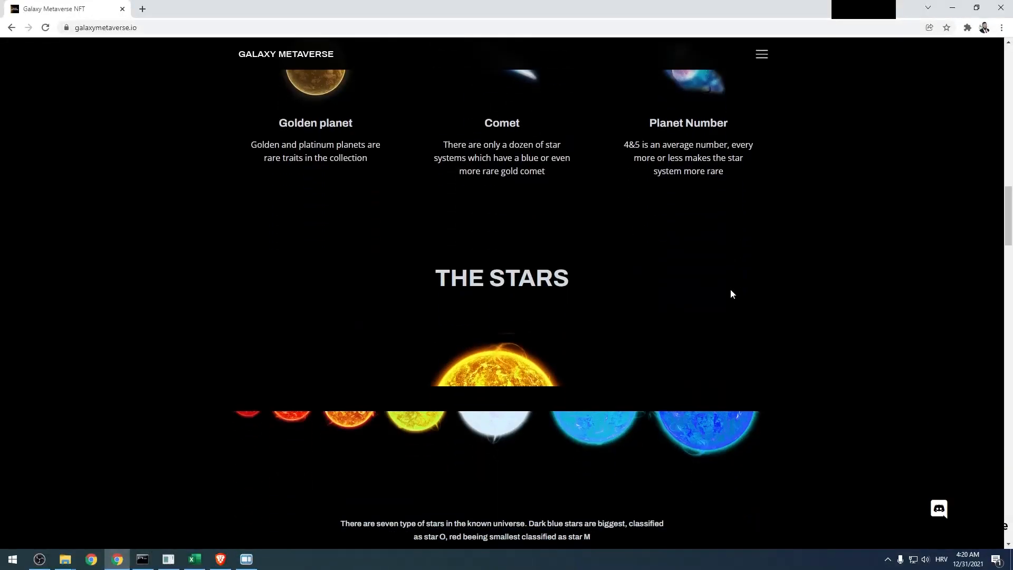